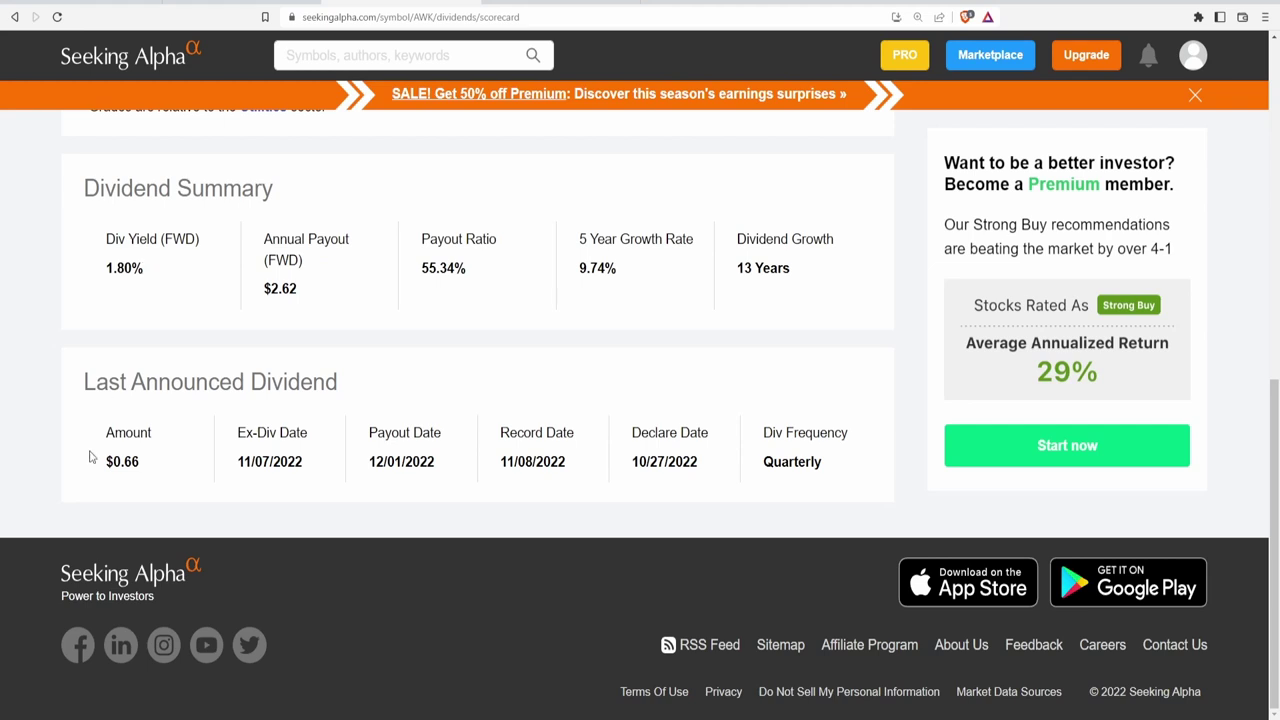
- Check AWK's last announced dividend amount and forward annual payout on the dividend scorecard page
drag(104, 461, 152, 466)
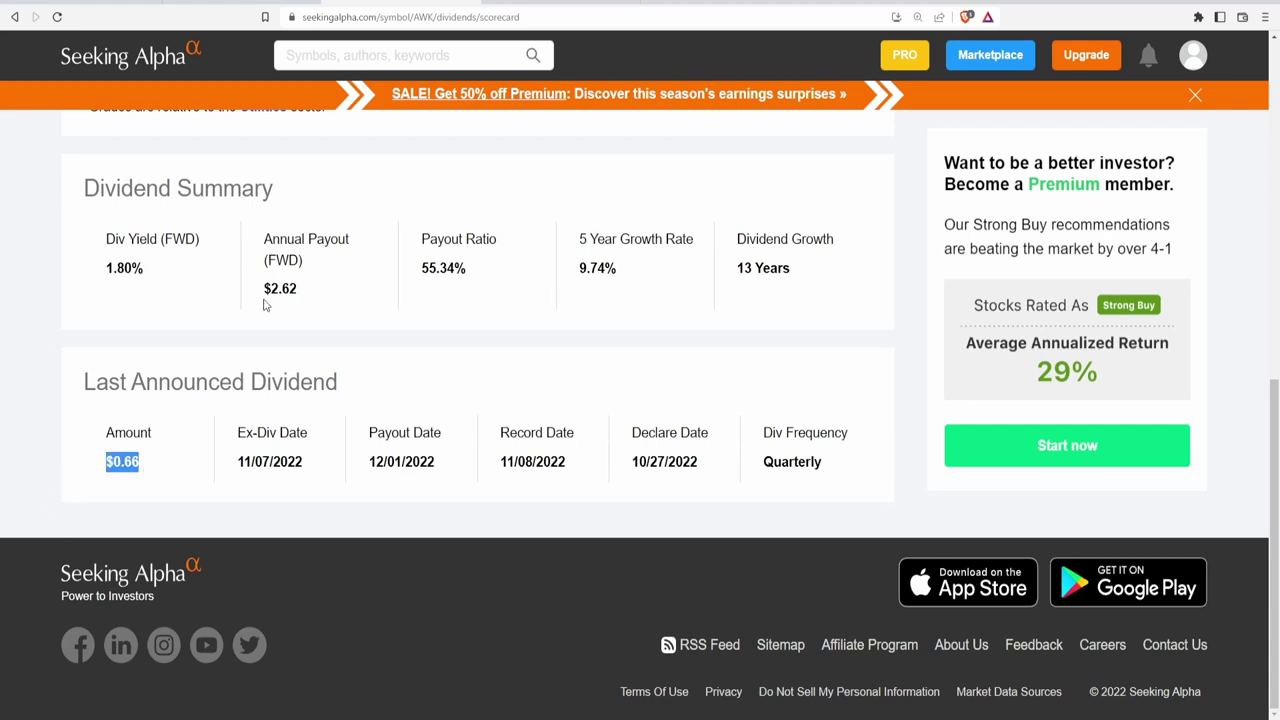
drag(264, 300, 350, 296)
click(333, 305)
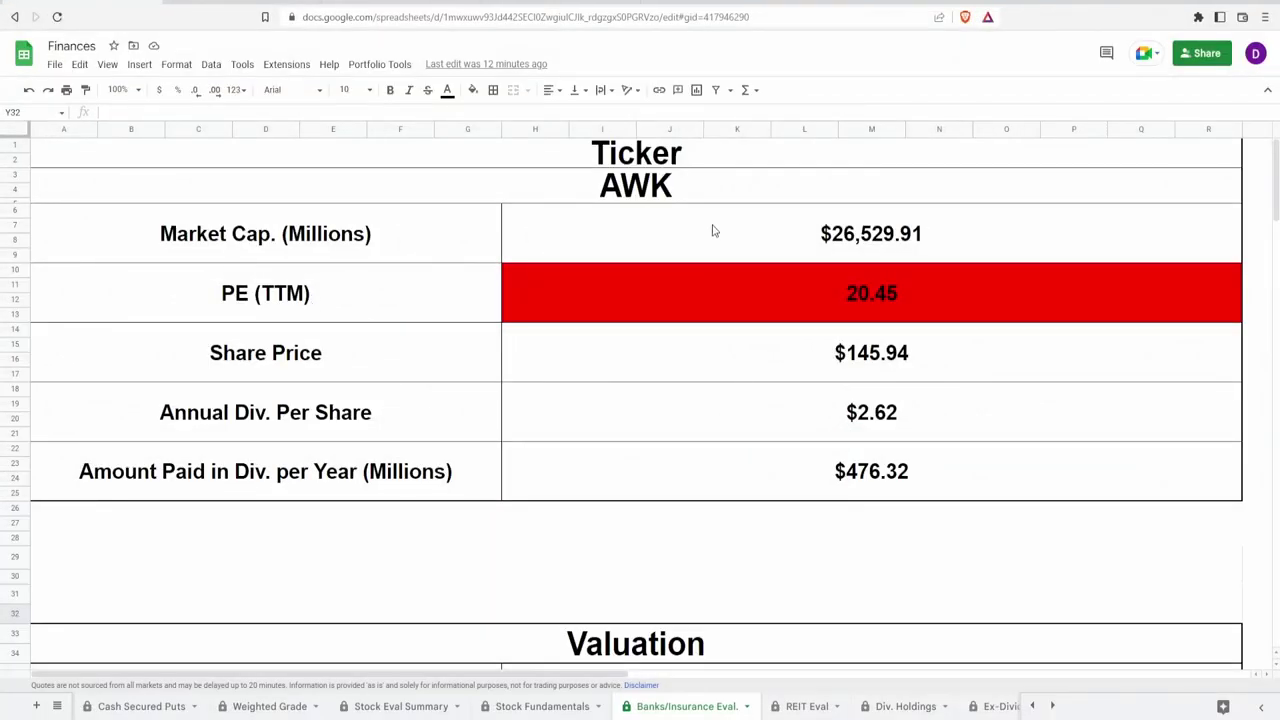
- Switch to the Finances spreadsheet in Google Sheets and review AWK's ticker, market cap, PE (TTM) and share price
click(711, 191)
click(716, 238)
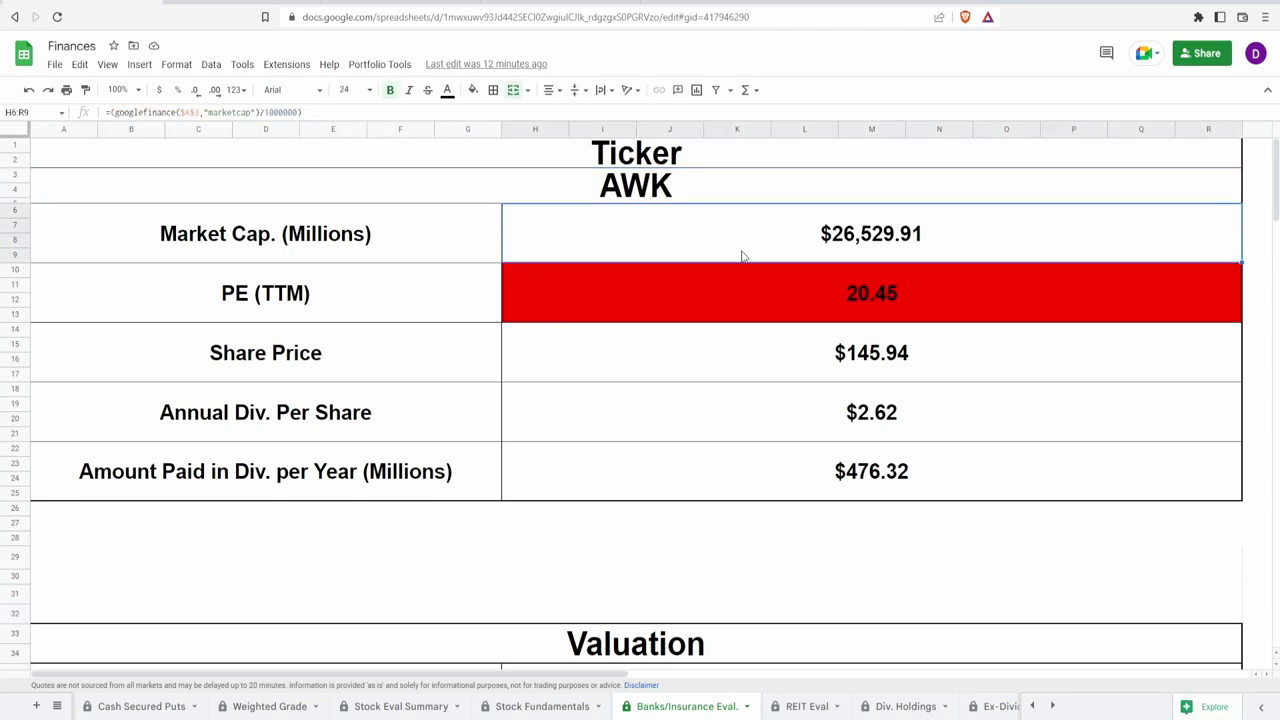
click(772, 300)
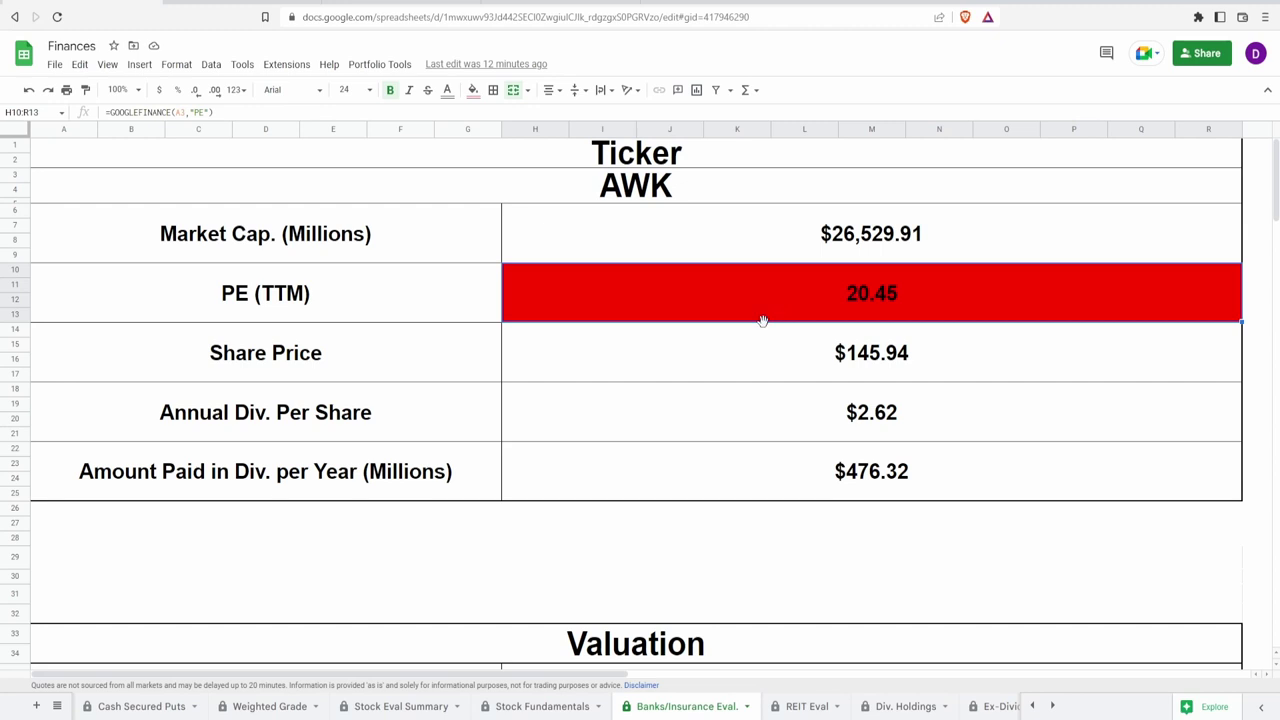
click(730, 364)
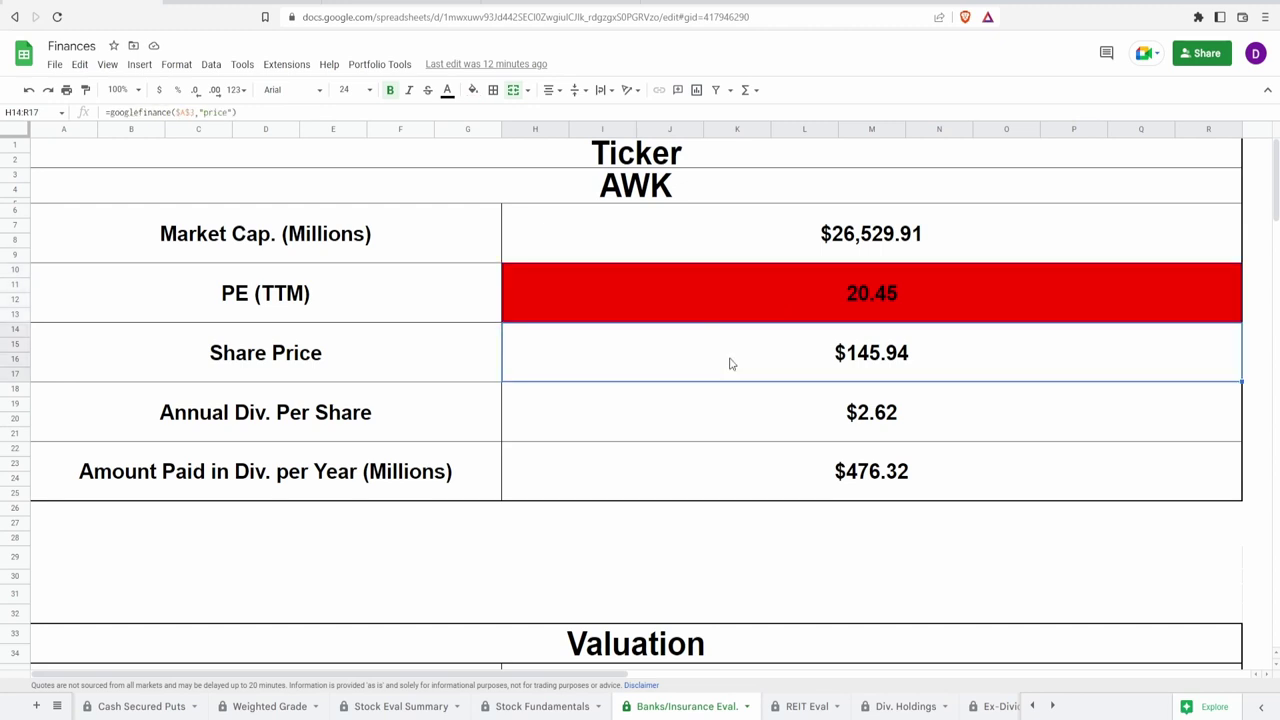
click(735, 321)
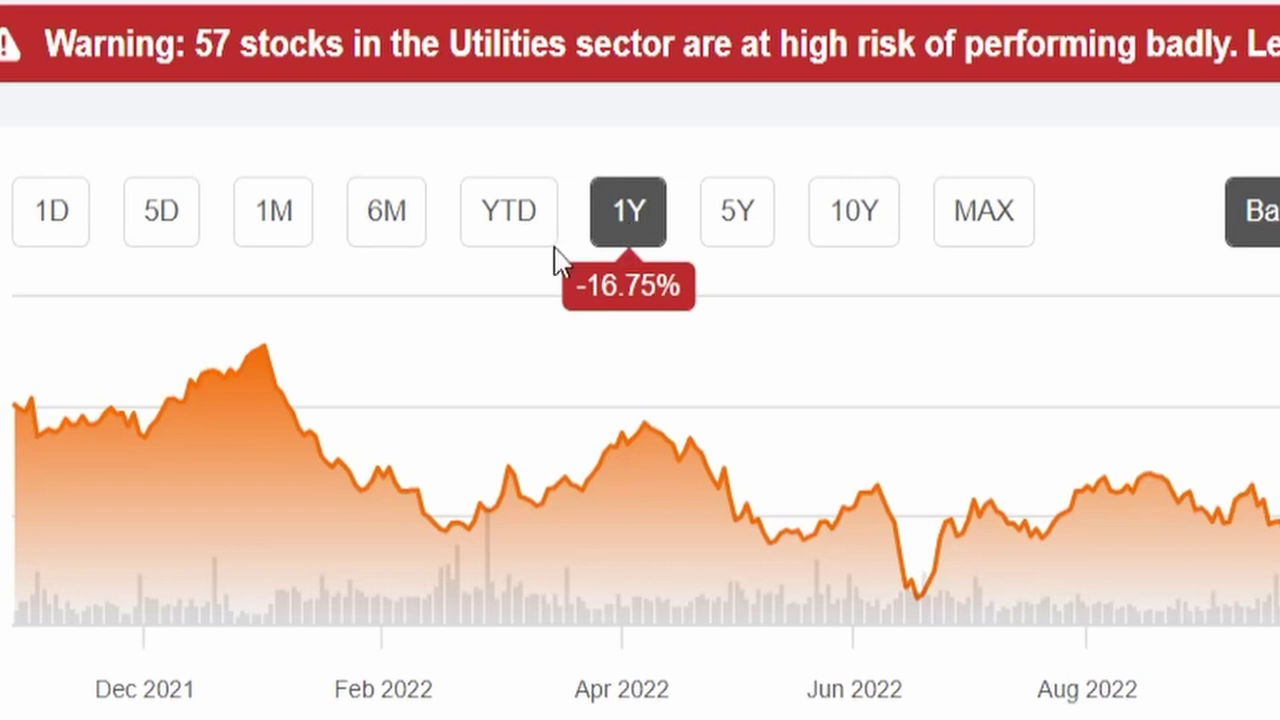
- Switch to Seeking Alpha, show AWK's year-to-date price chart and check the low and high of its 52-week range
click(508, 240)
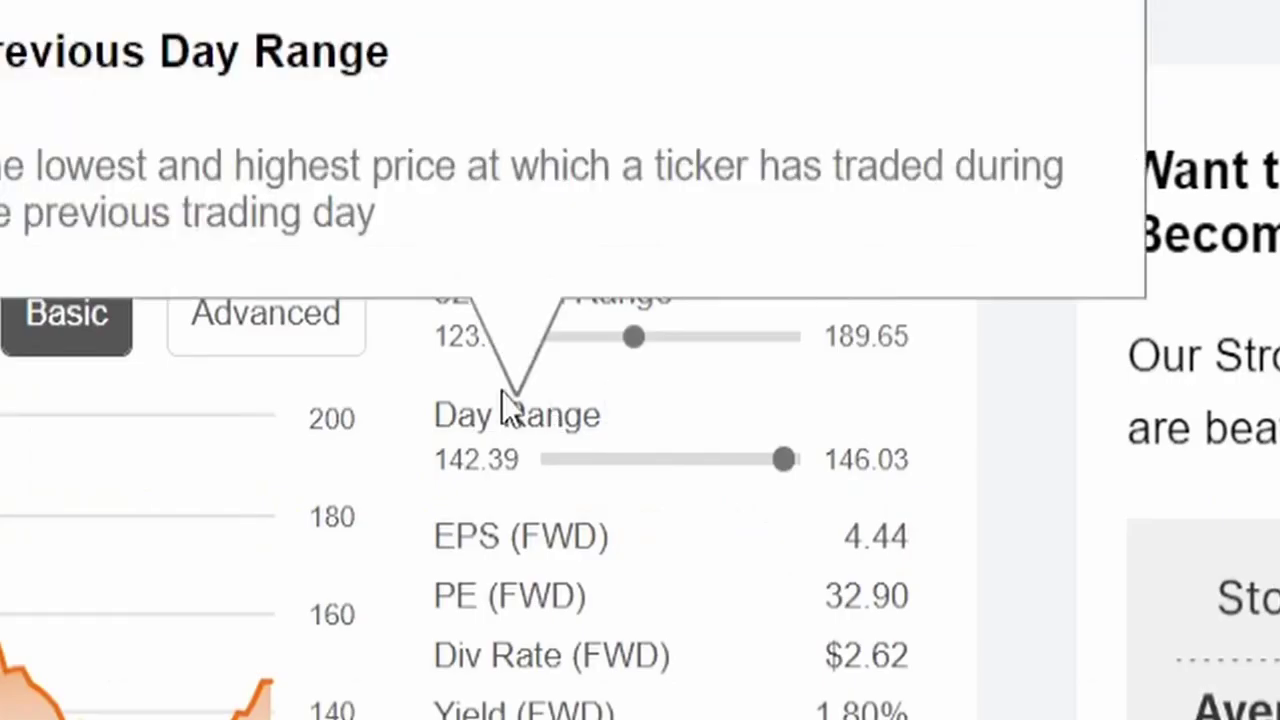
drag(436, 337, 640, 352)
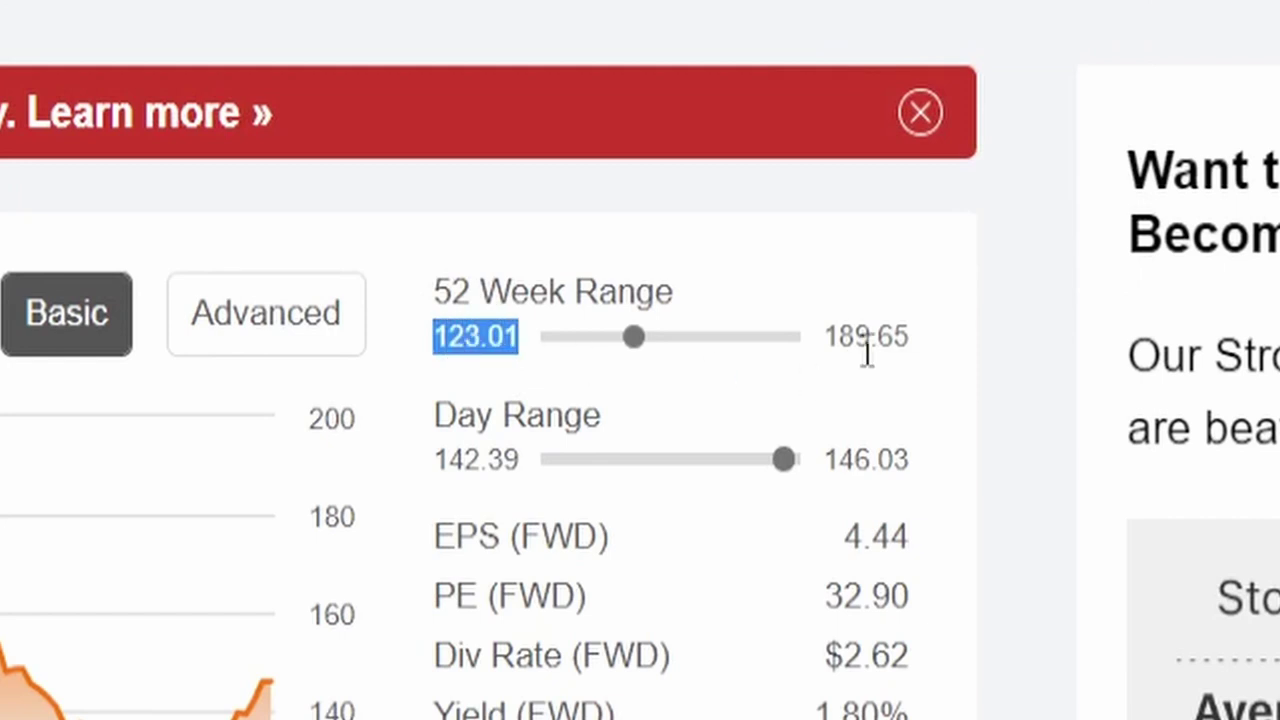
double_click(829, 342)
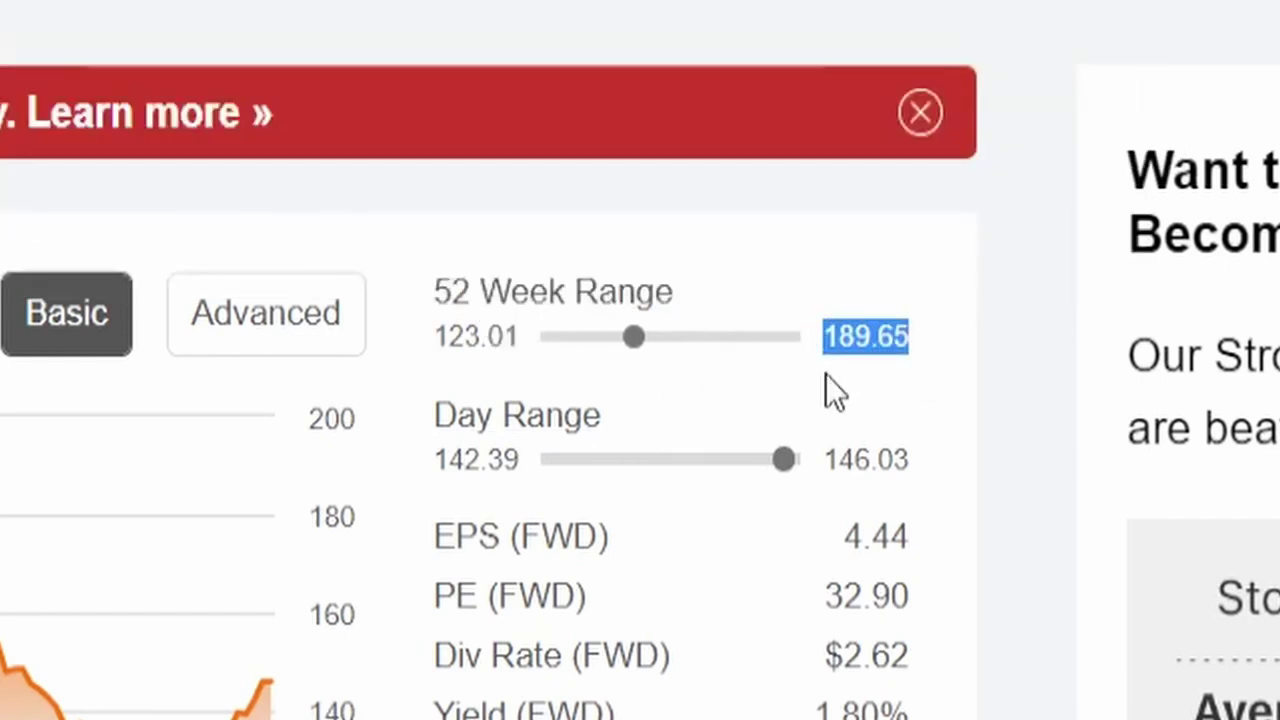
mouse_move(622, 345)
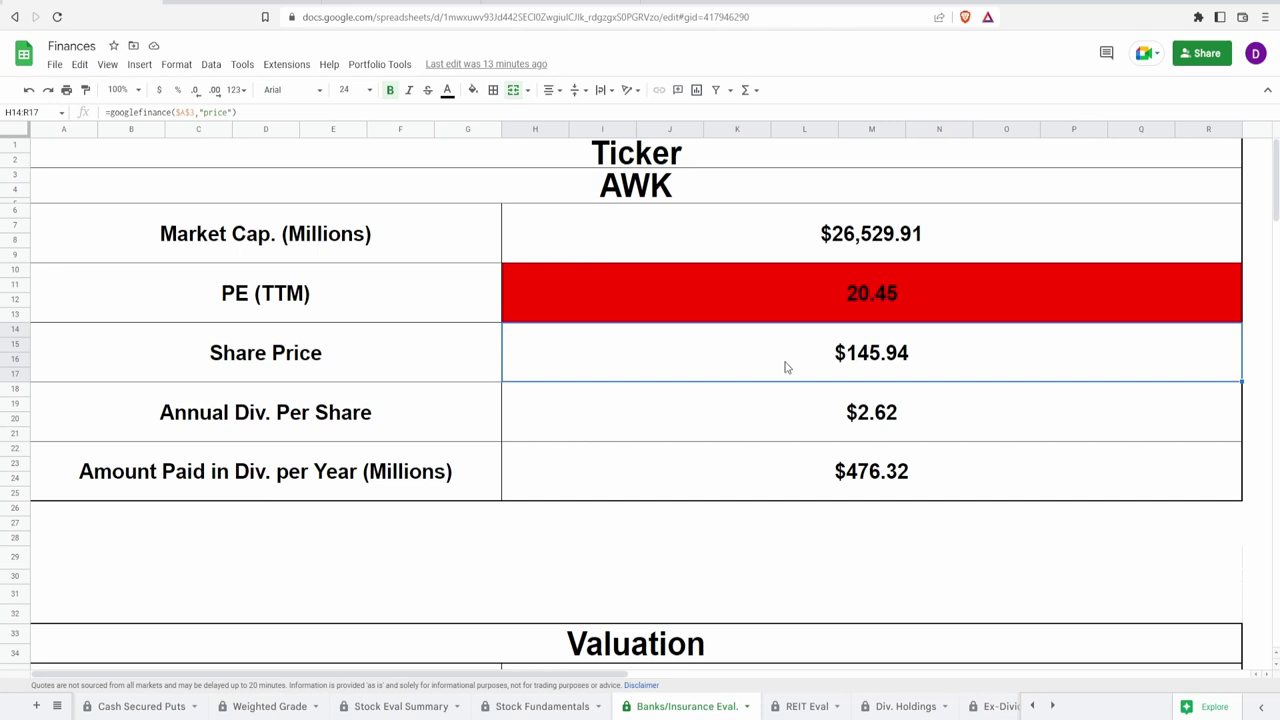
- Return to the Finances spreadsheet and review AWK's annual dividend per share and total dividends paid per year
click(731, 426)
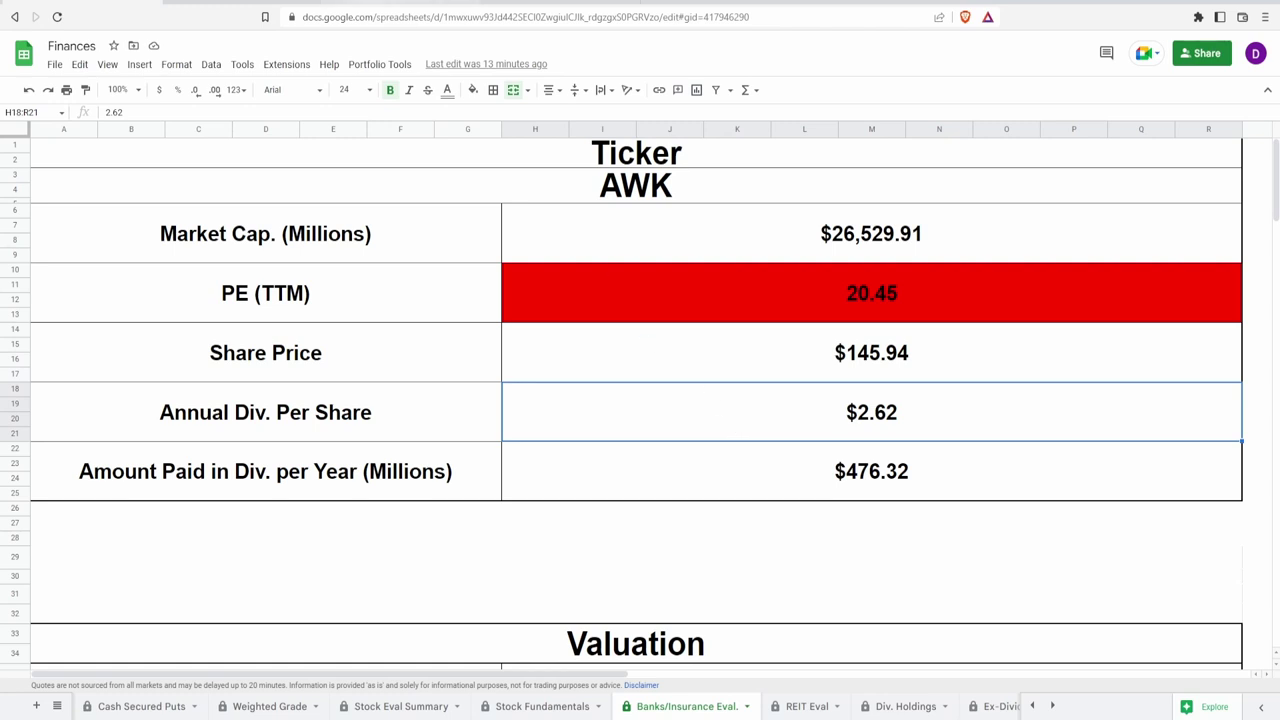
click(700, 468)
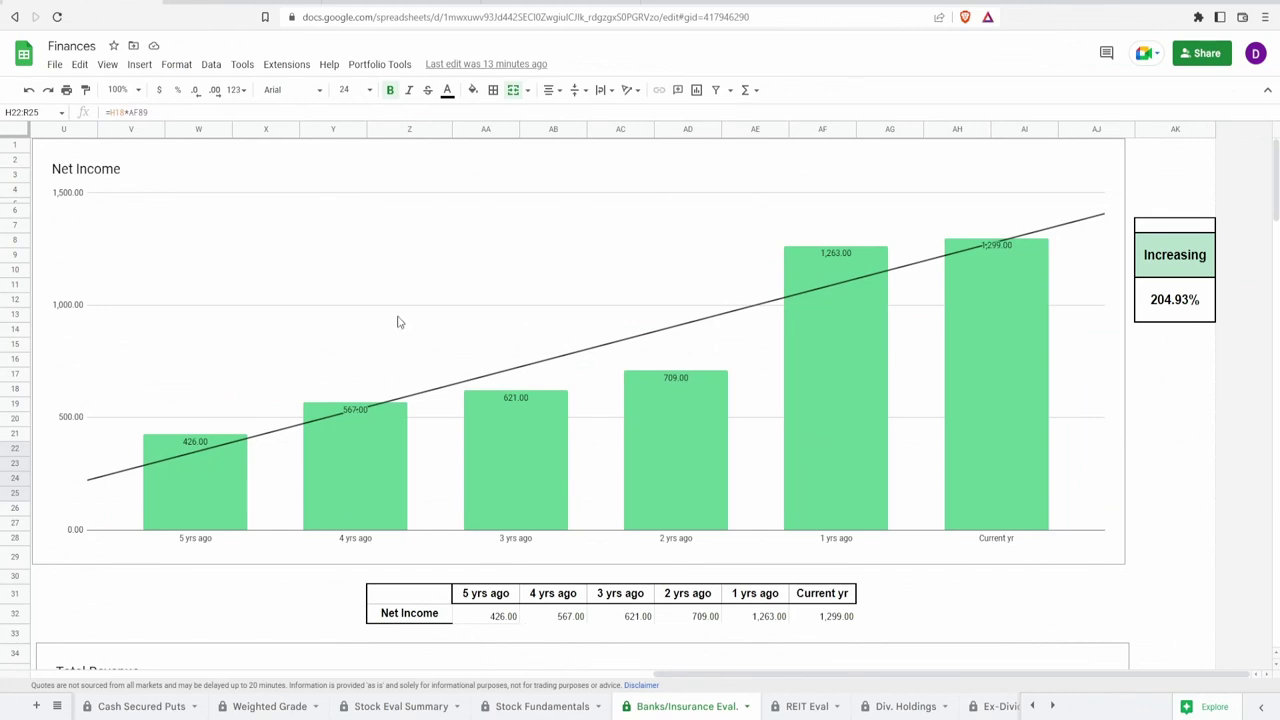
- Review the Net Income chart and its five-year change, and enter 80% as the score in cell AK7
click(398, 320)
mouse_move(208, 481)
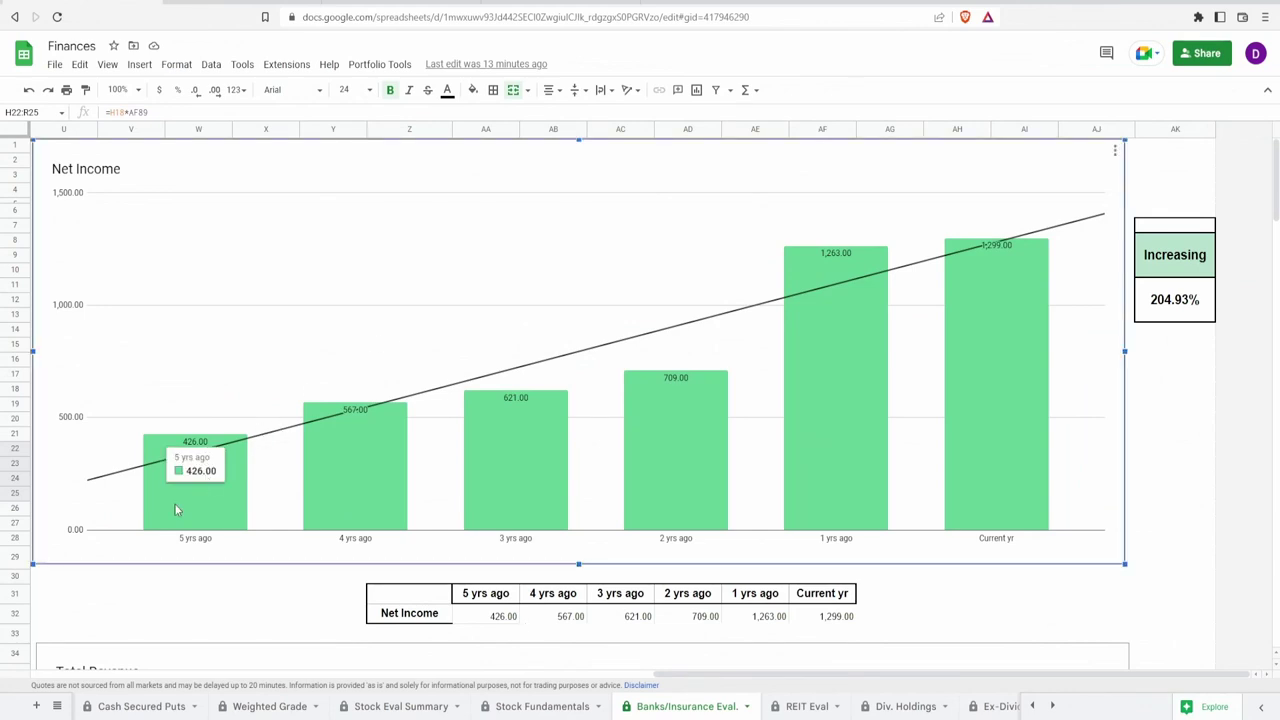
mouse_move(977, 388)
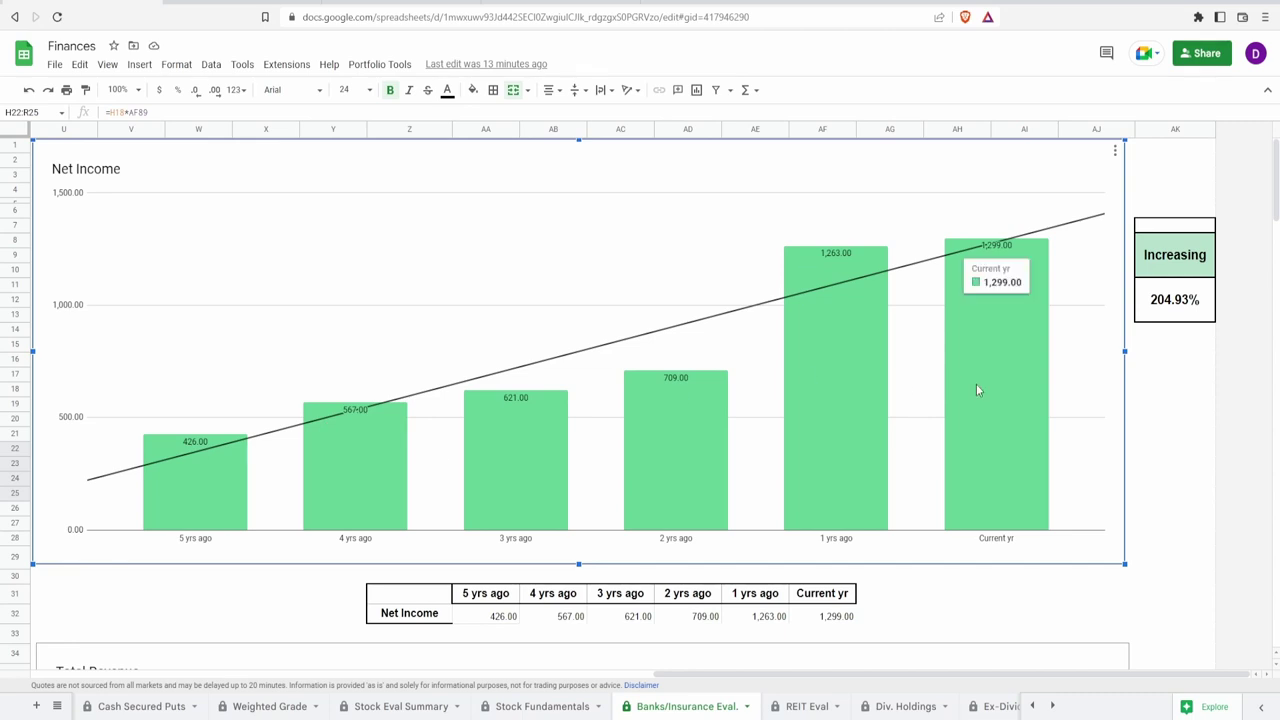
click(1189, 318)
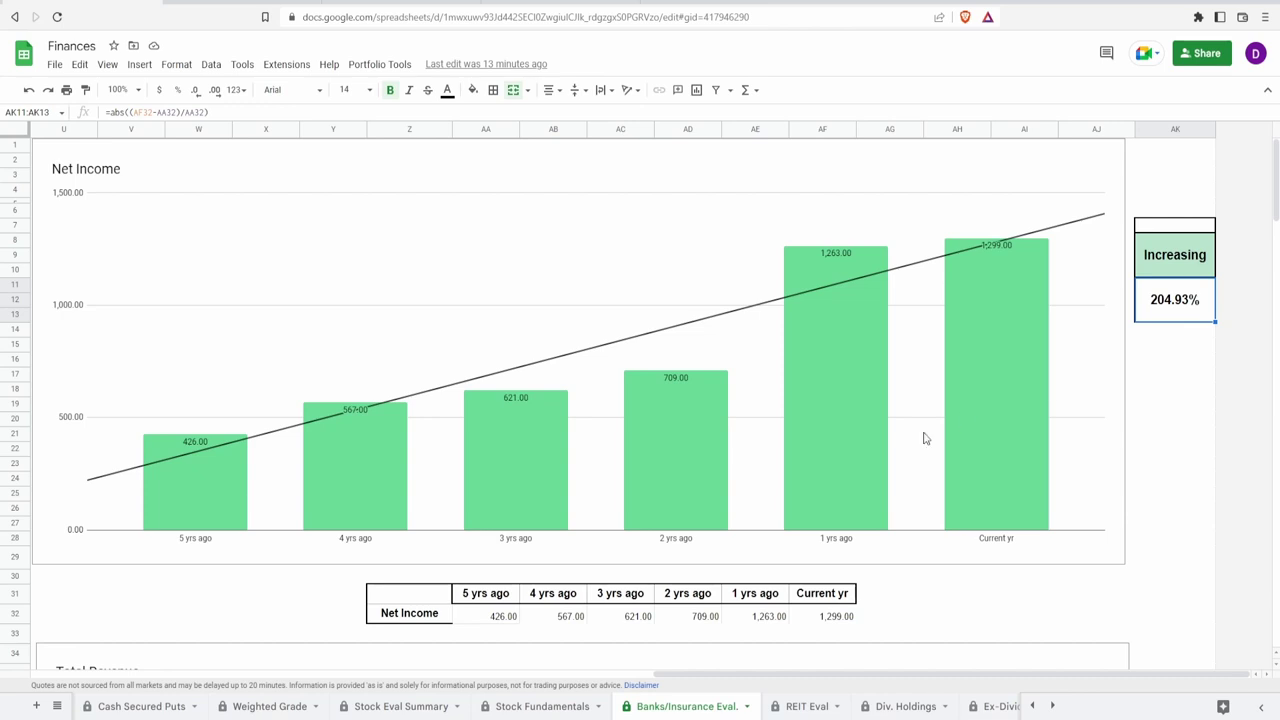
click(646, 468)
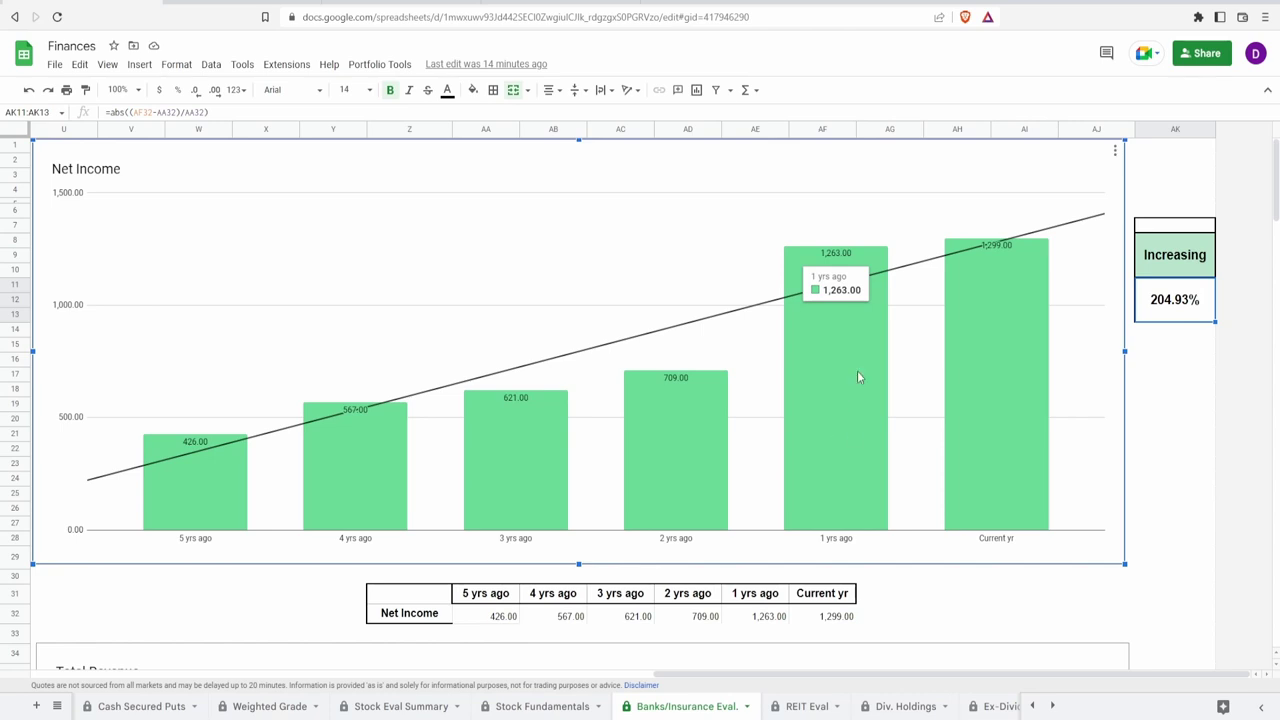
click(1163, 228)
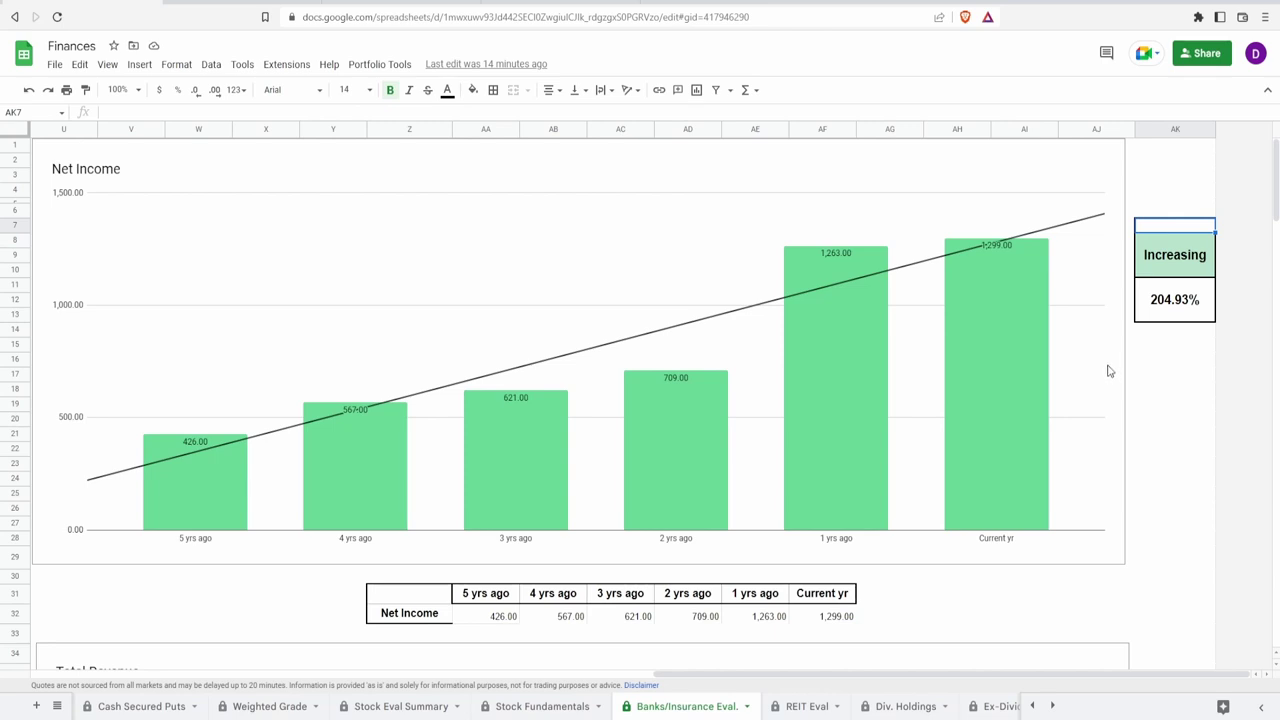
text(80%)
key(Return)
- Review the Total Revenue chart and its five-year change, and enter the revenue score in cell AK42
click(676, 399)
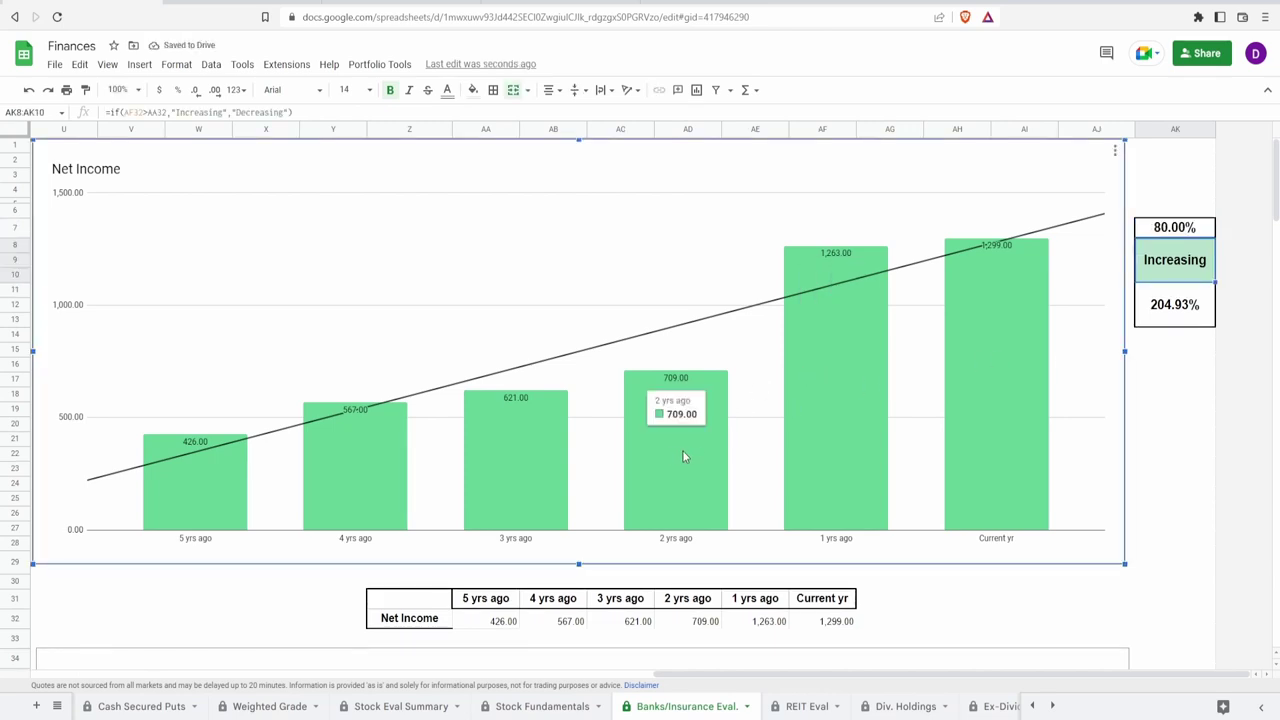
scroll(303, 427, down, 10)
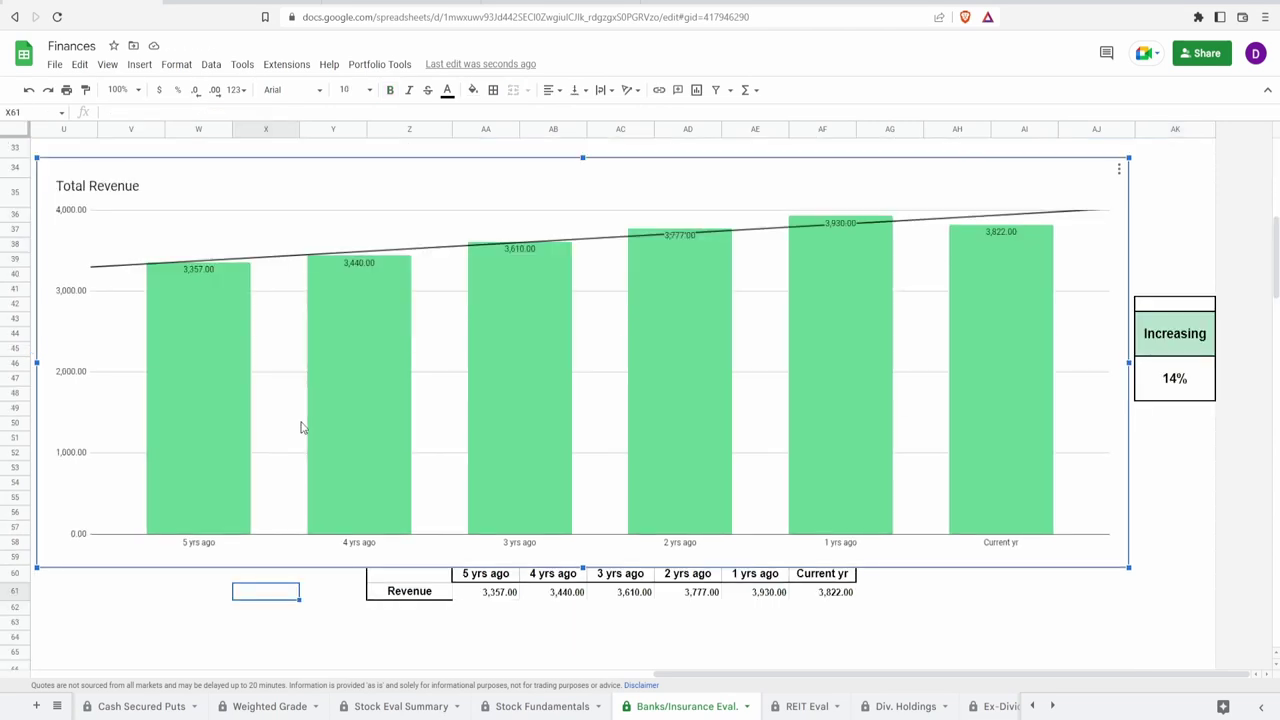
mouse_move(231, 423)
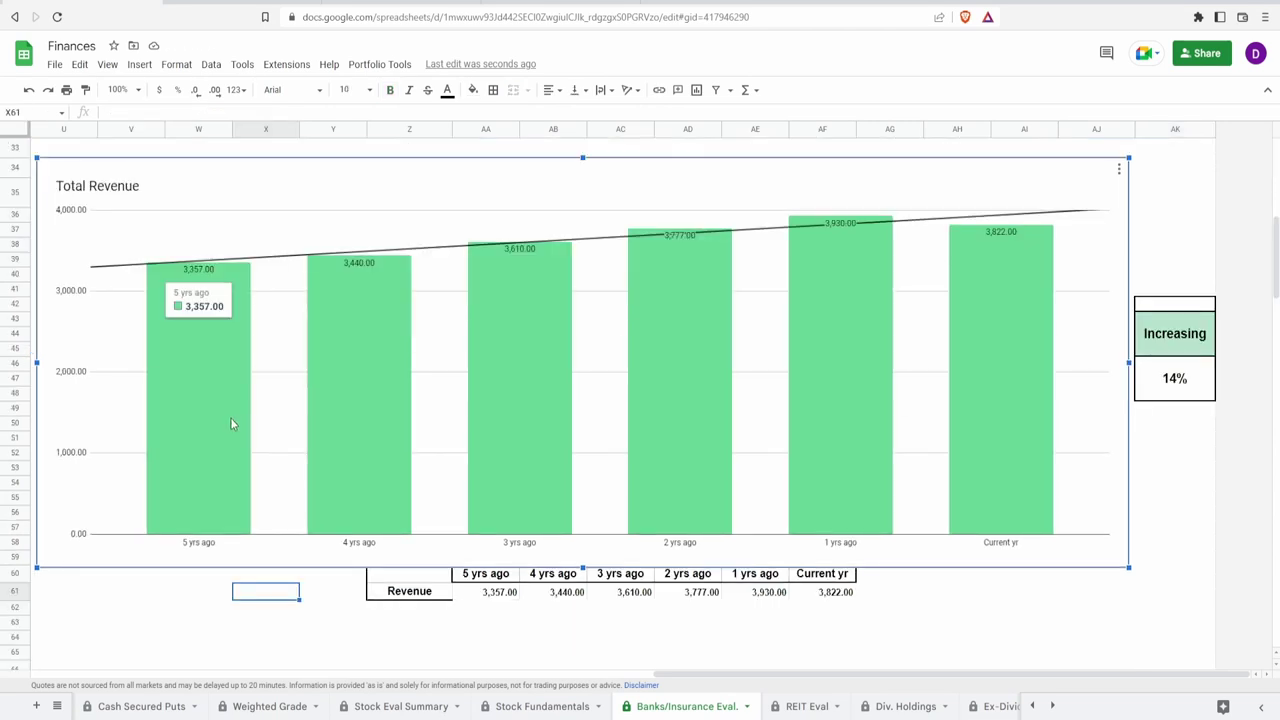
mouse_move(1010, 343)
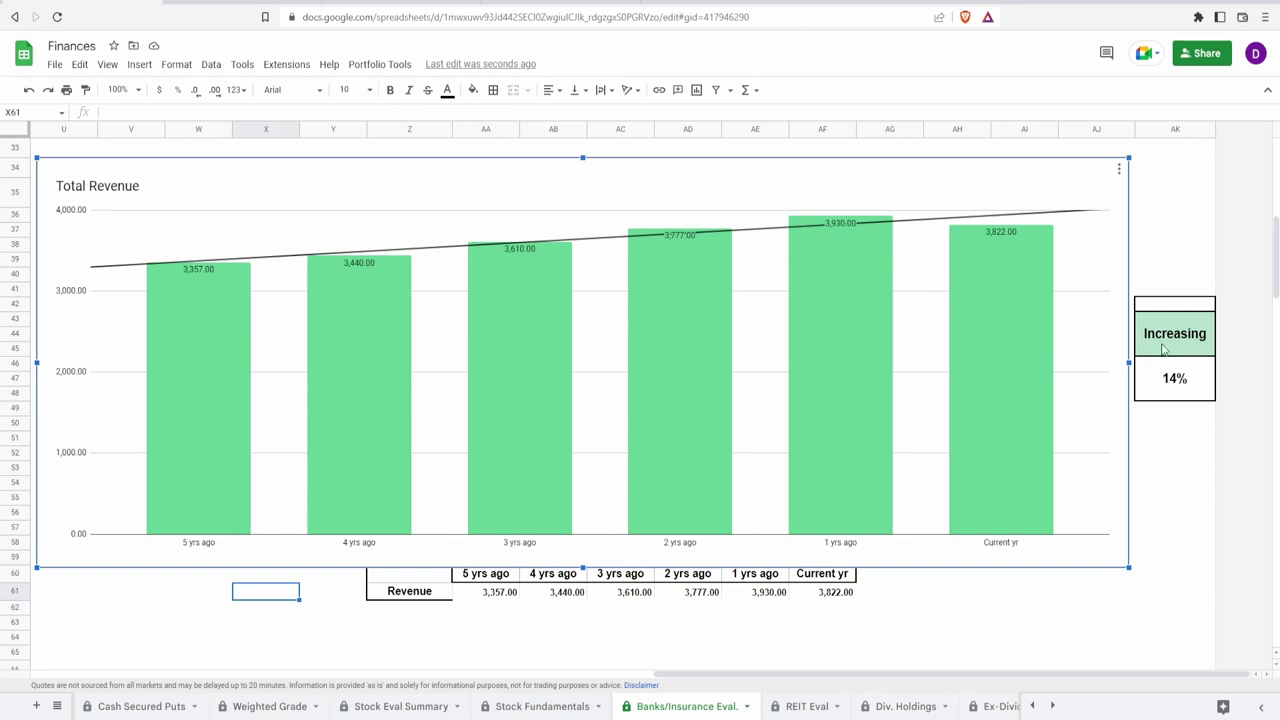
click(1172, 388)
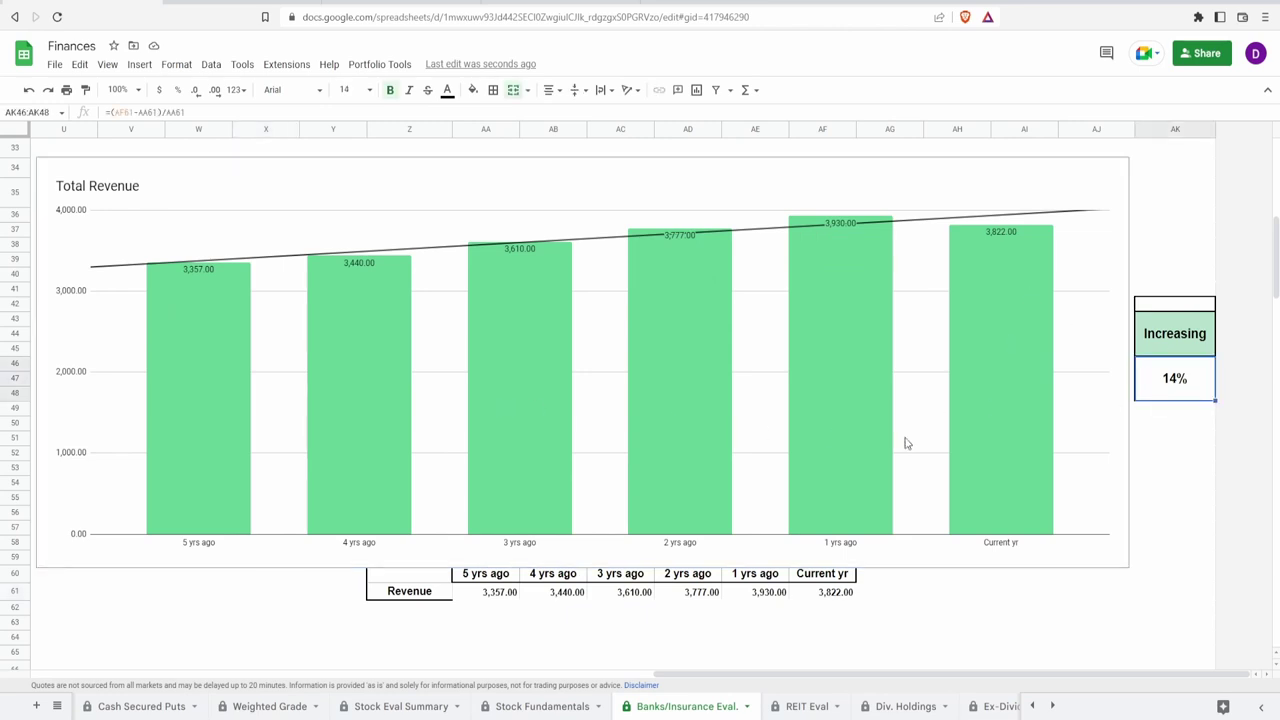
click(1005, 345)
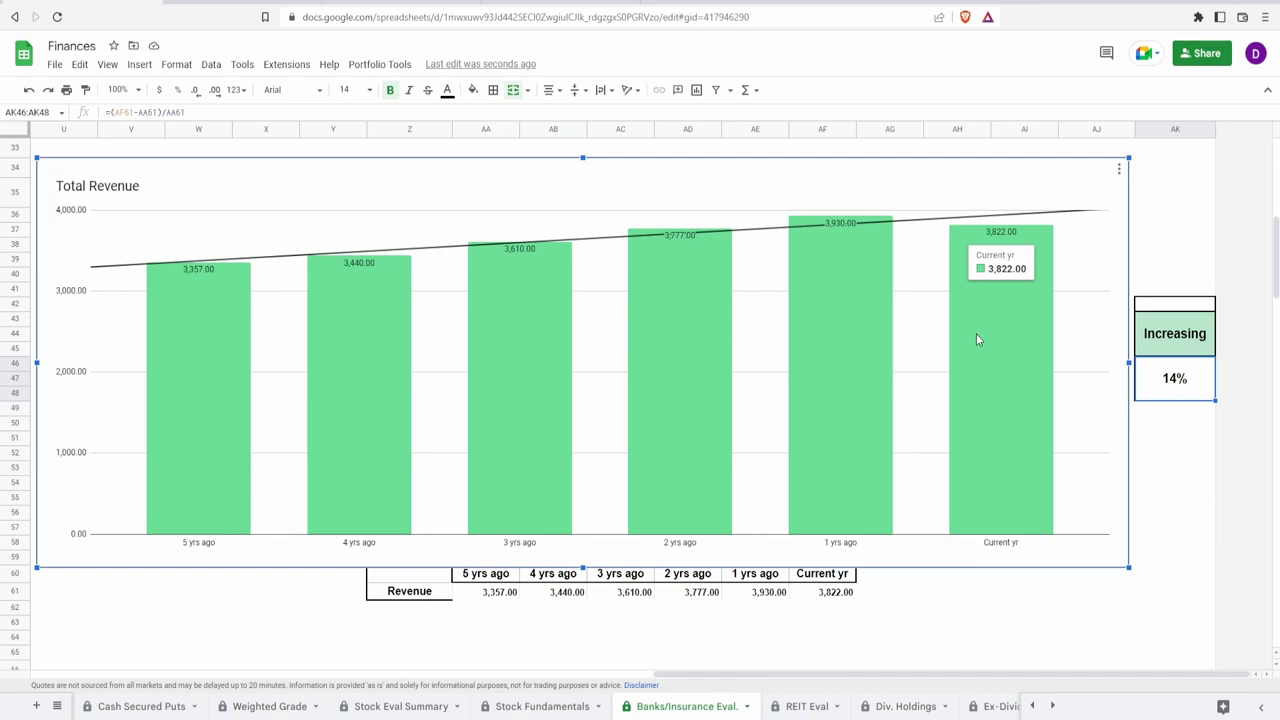
mouse_move(855, 333)
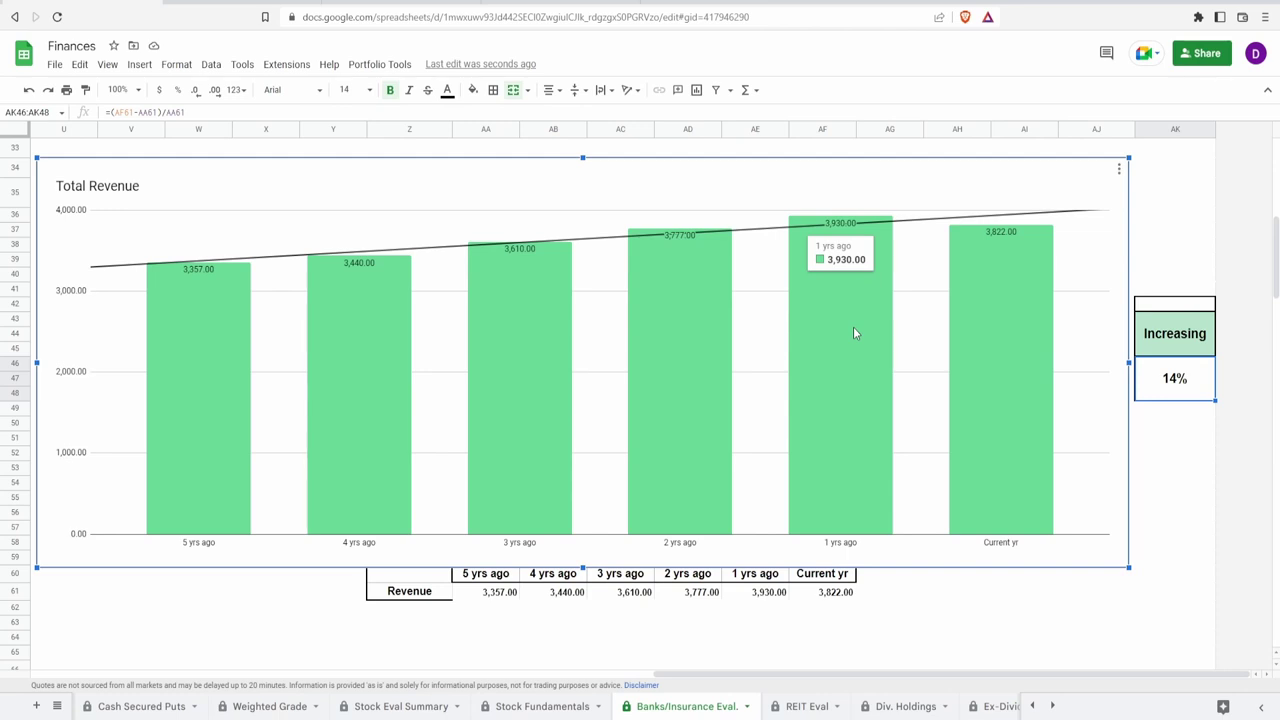
click(1180, 309)
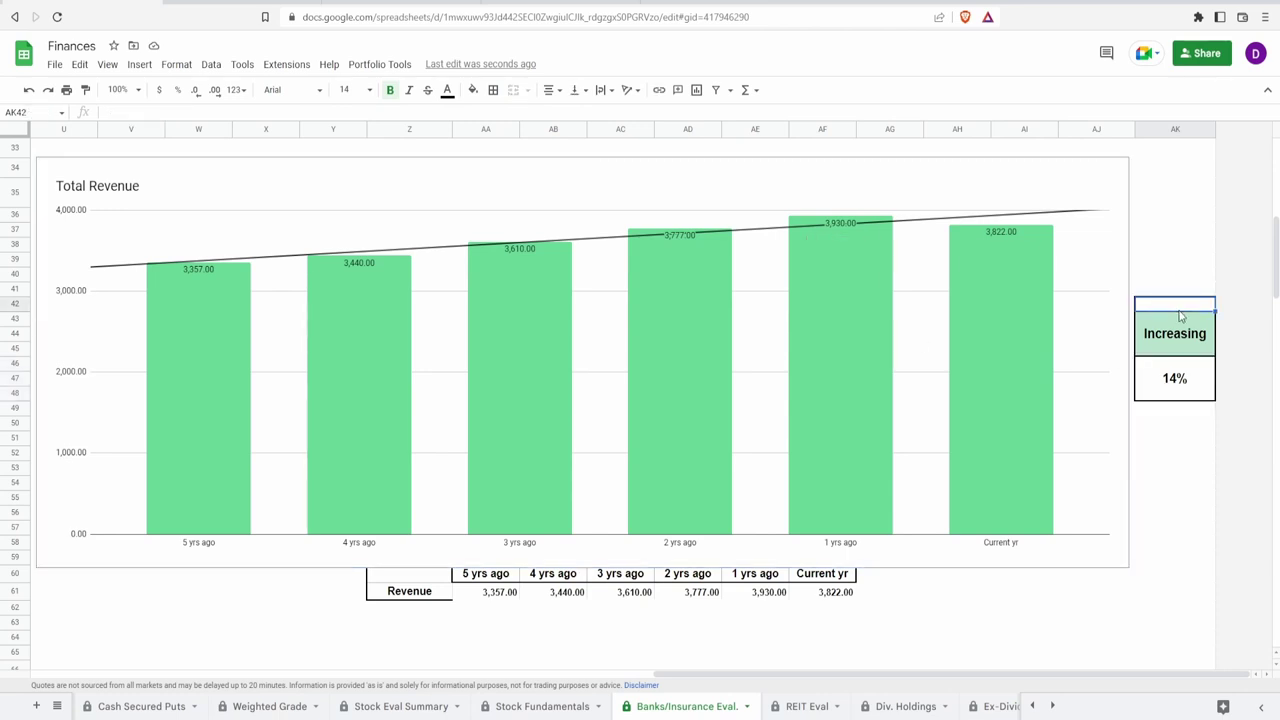
text(5 Yr)
key(Return)
- Review the Shares Outstanding chart with its five-year and previous-to-current changes, and enter 75% as the score in cell AK70
scroll(1066, 365, down, 5)
click(1066, 365)
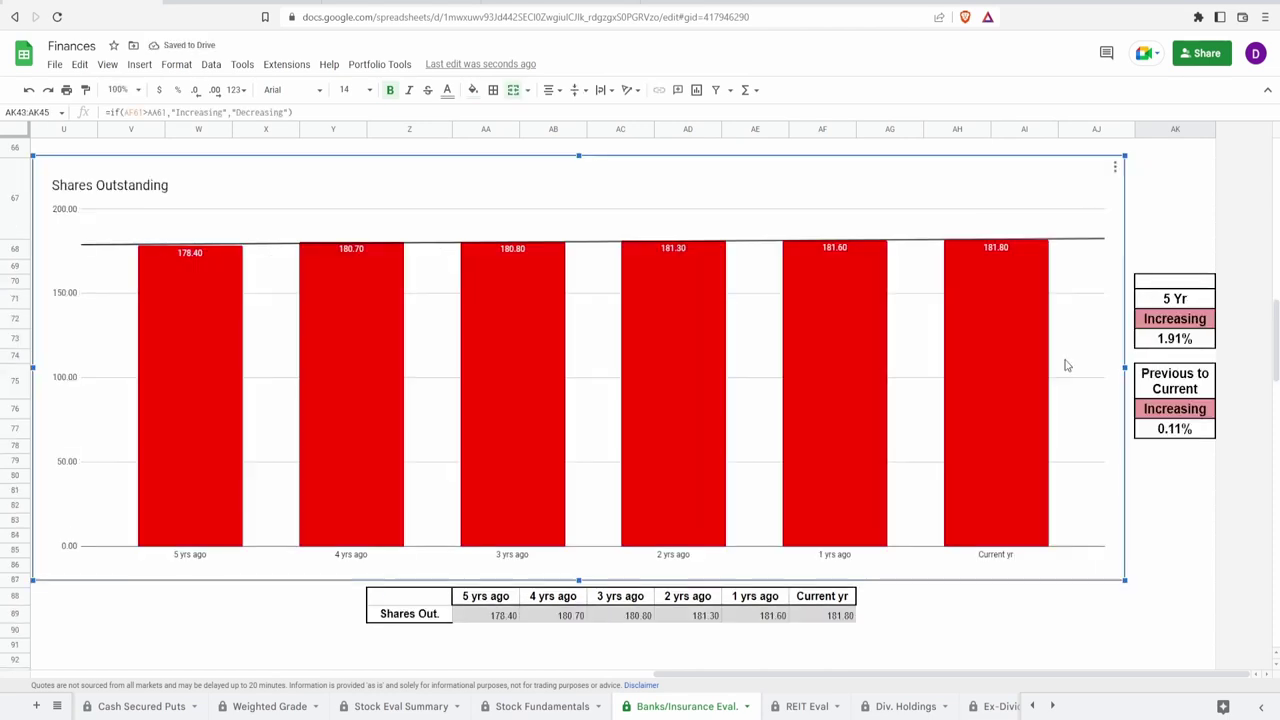
mouse_move(213, 347)
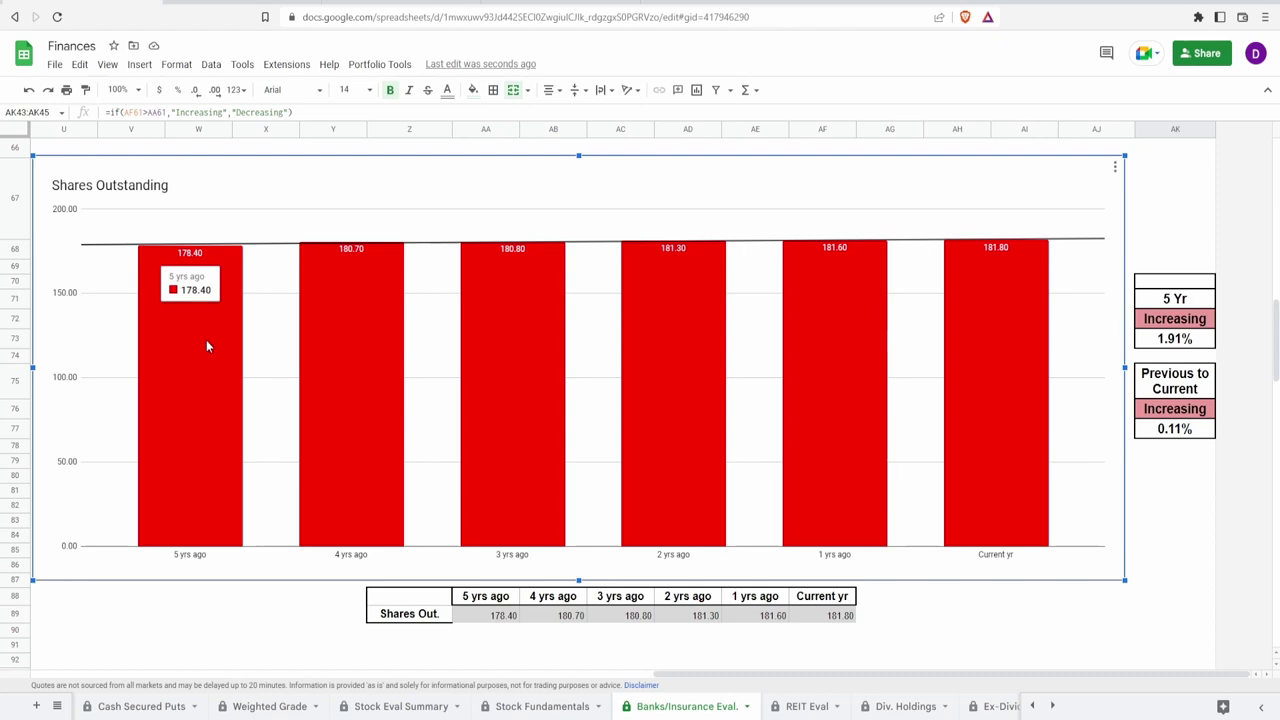
mouse_move(1023, 348)
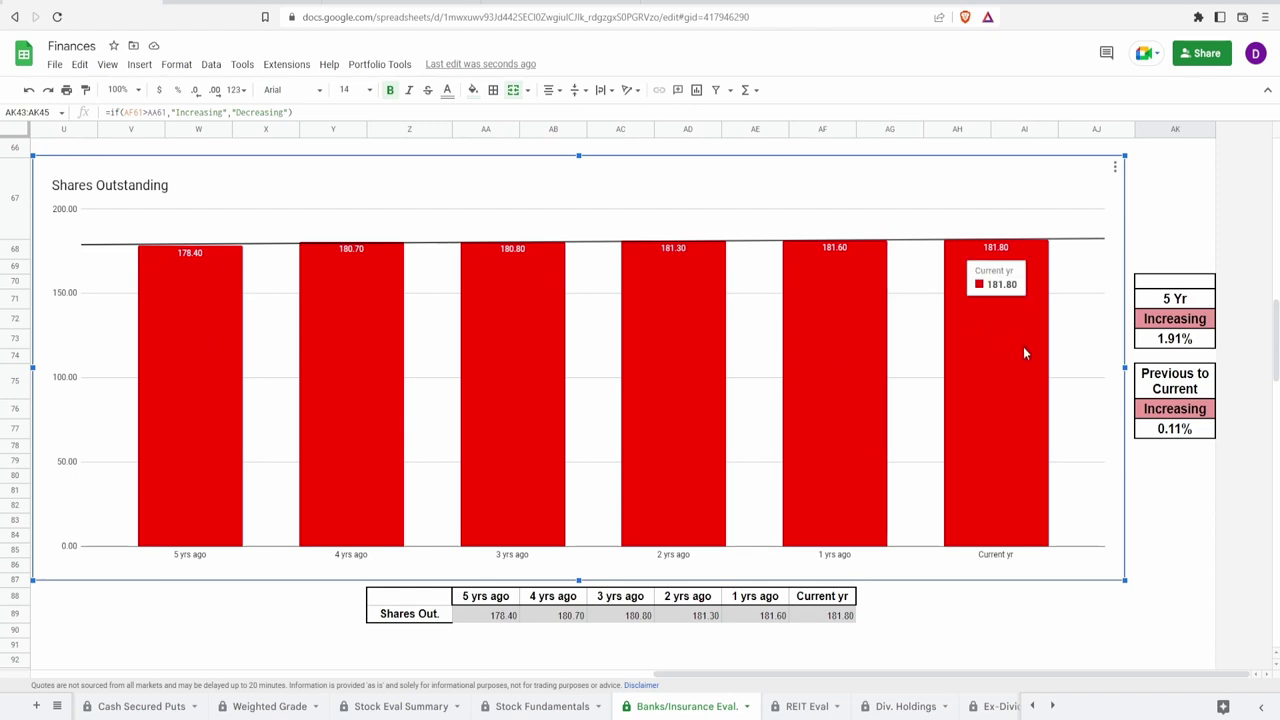
click(1175, 345)
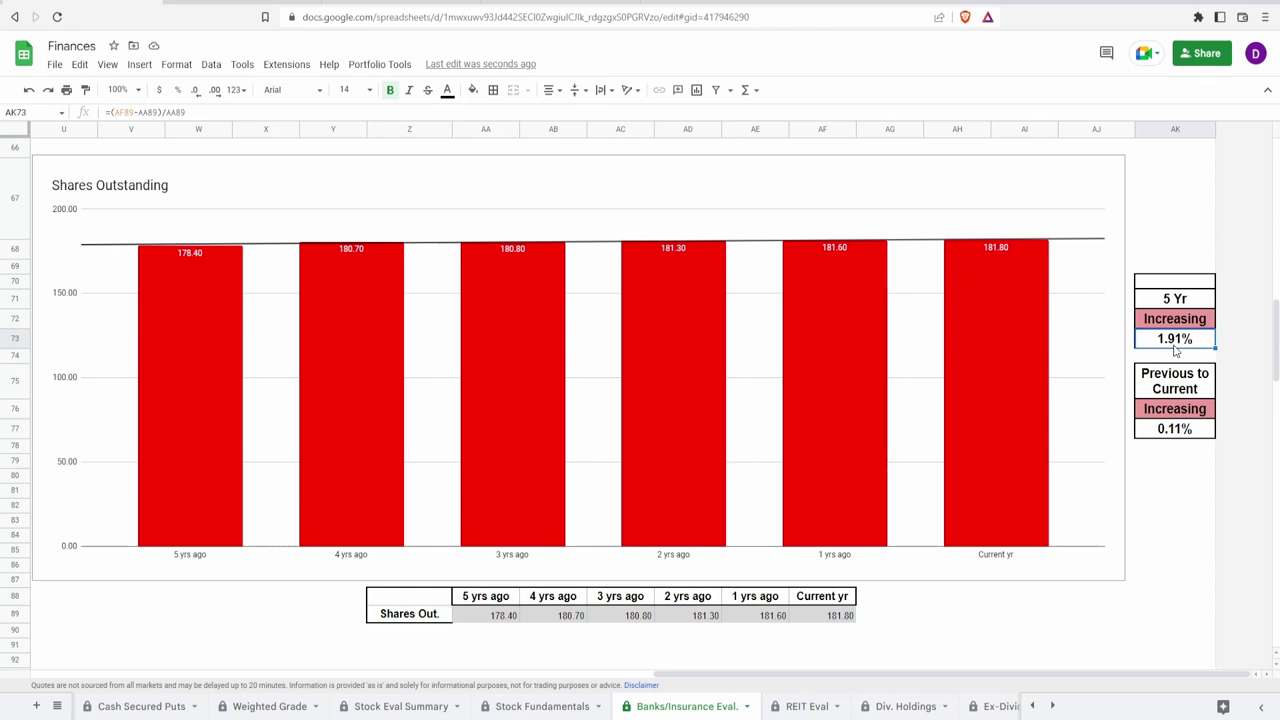
click(1195, 430)
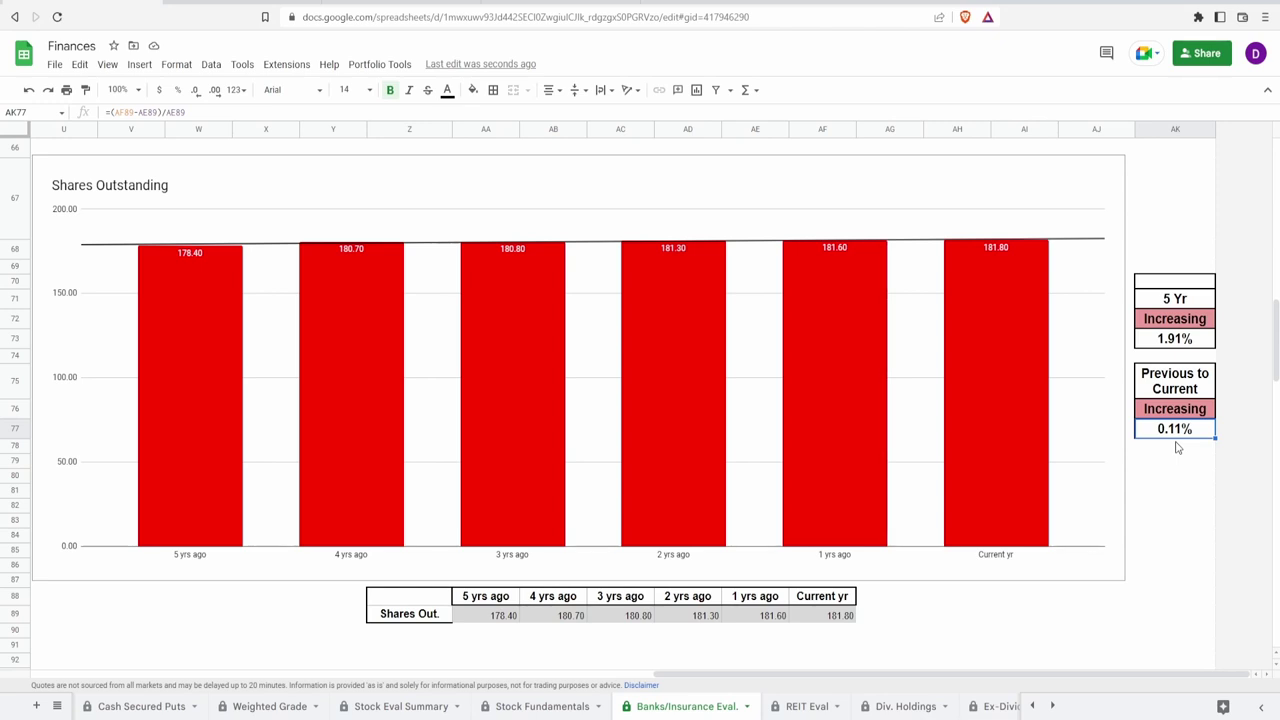
click(1186, 339)
click(1177, 287)
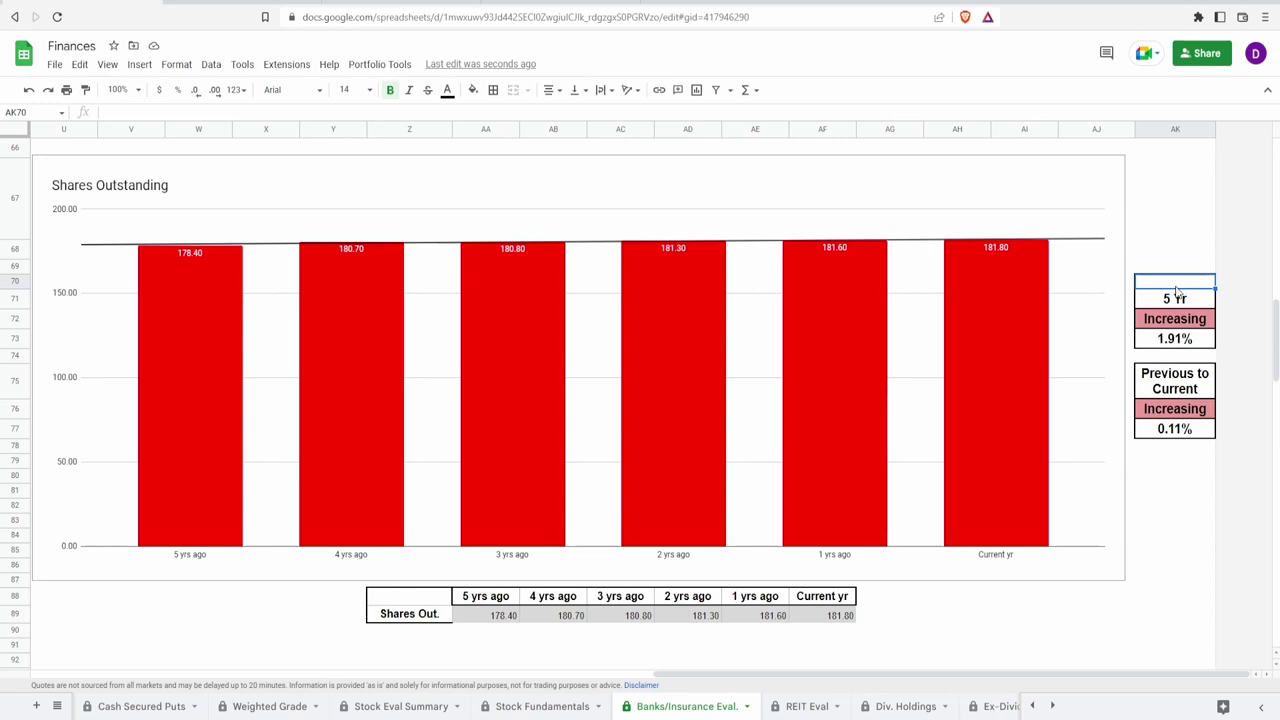
text(75%)
key(Return)
- Review the Total Asset-Total Liabilities chart with the average assets, average liabilities and their difference, and enter 100% as the score in cell AK99
scroll(505, 263, down, 5)
click(505, 263)
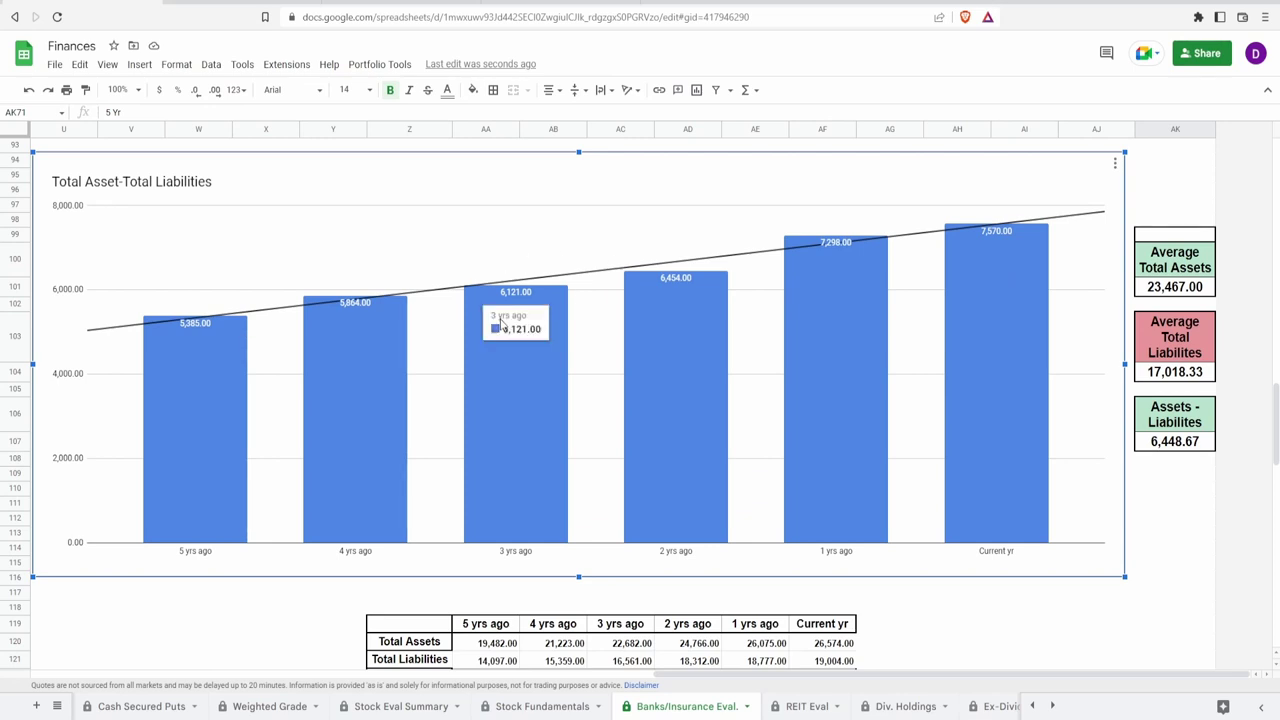
mouse_move(1025, 308)
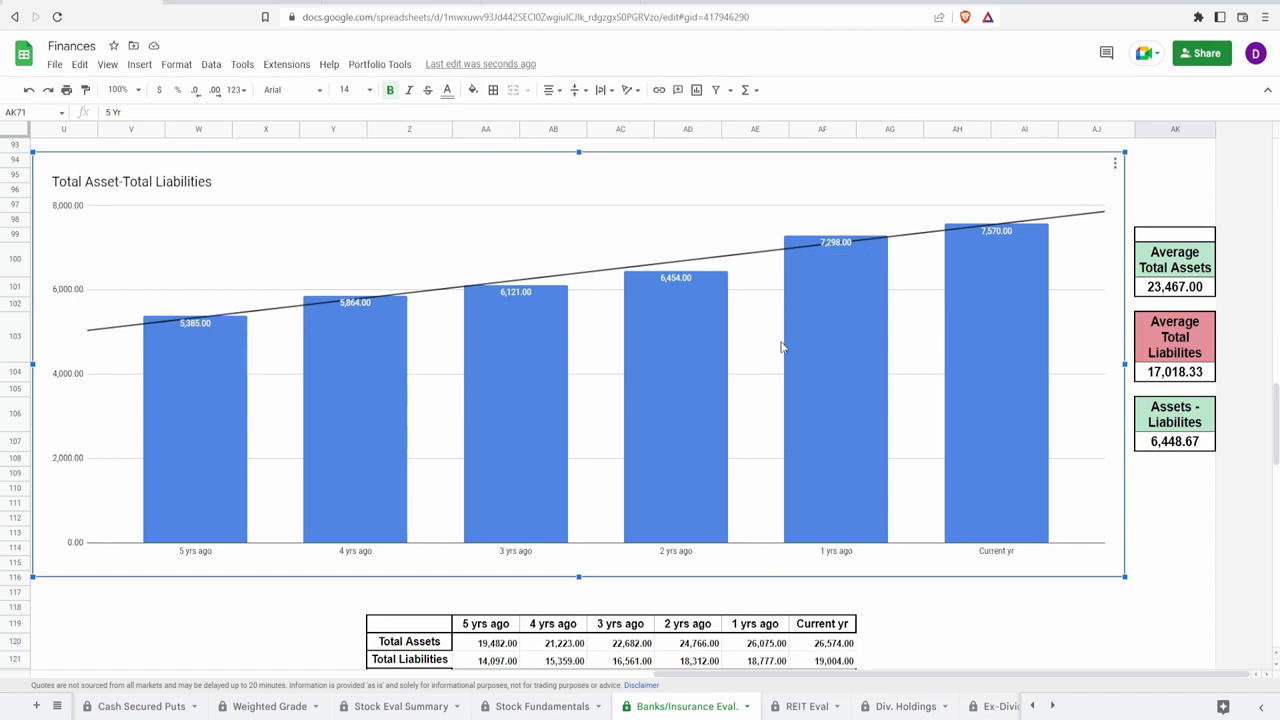
mouse_move(807, 343)
click(1157, 295)
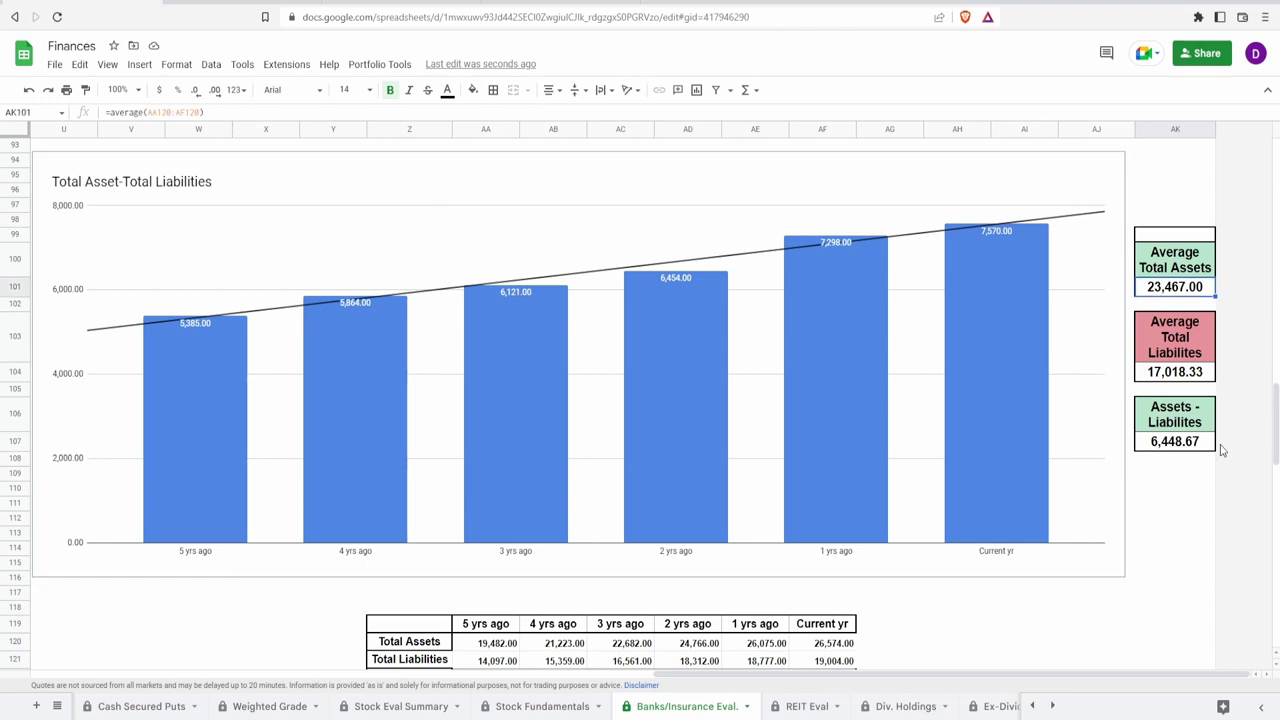
click(1184, 378)
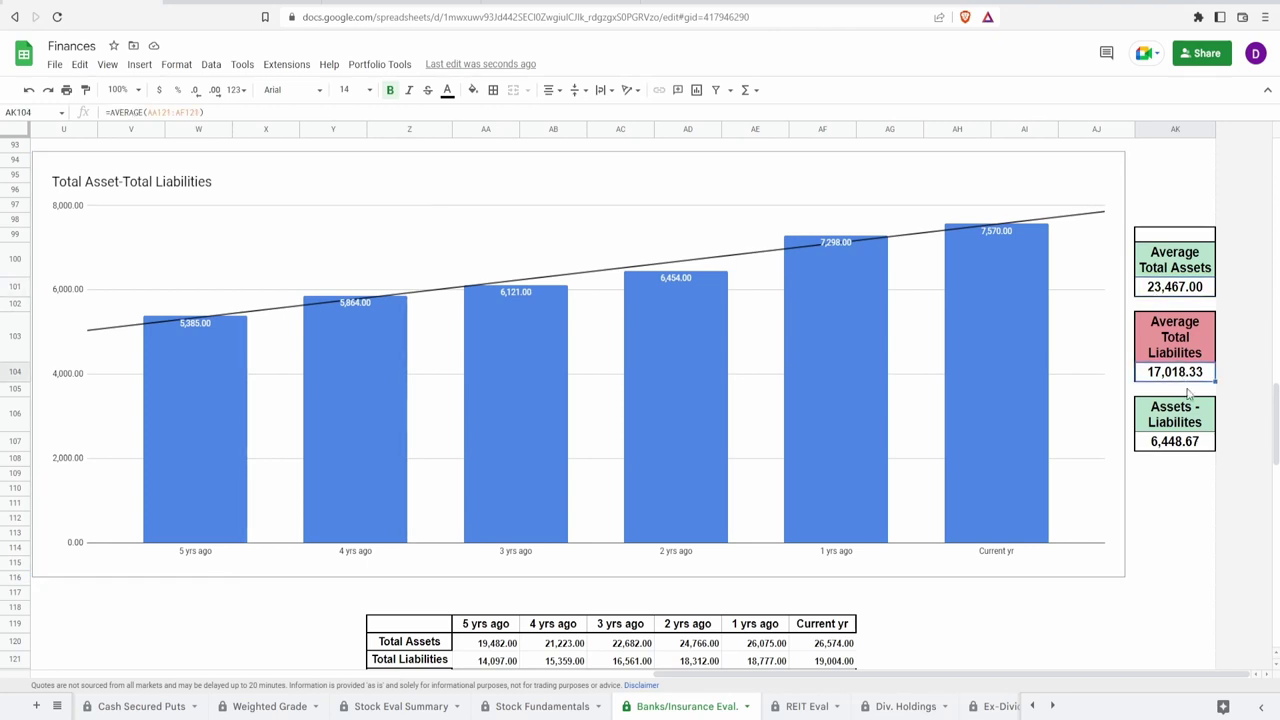
click(1199, 442)
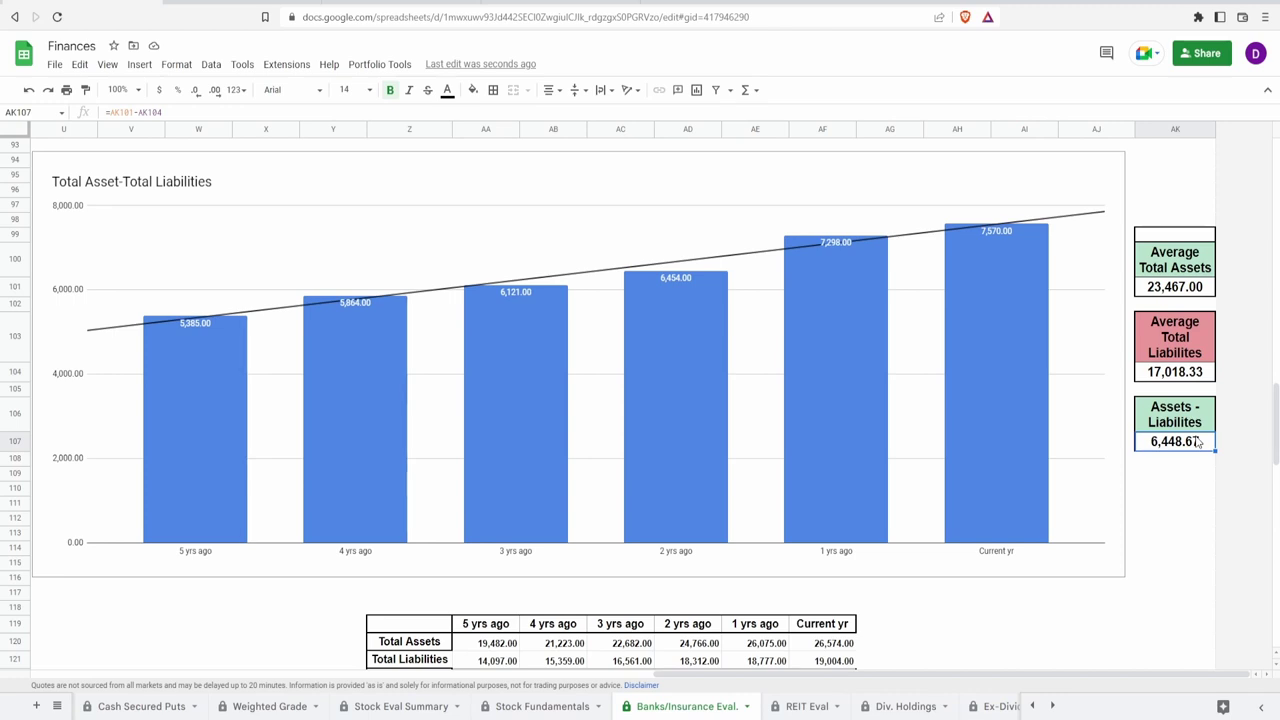
click(1183, 240)
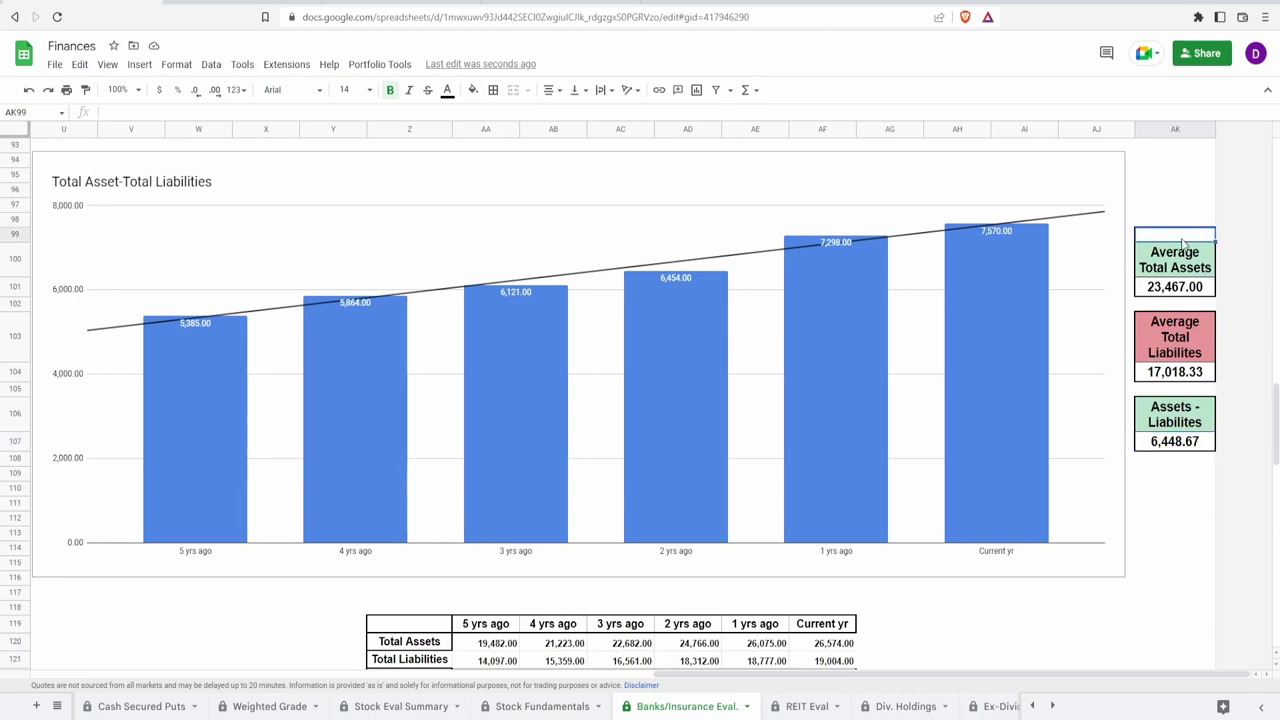
text(100%)
key(Return)
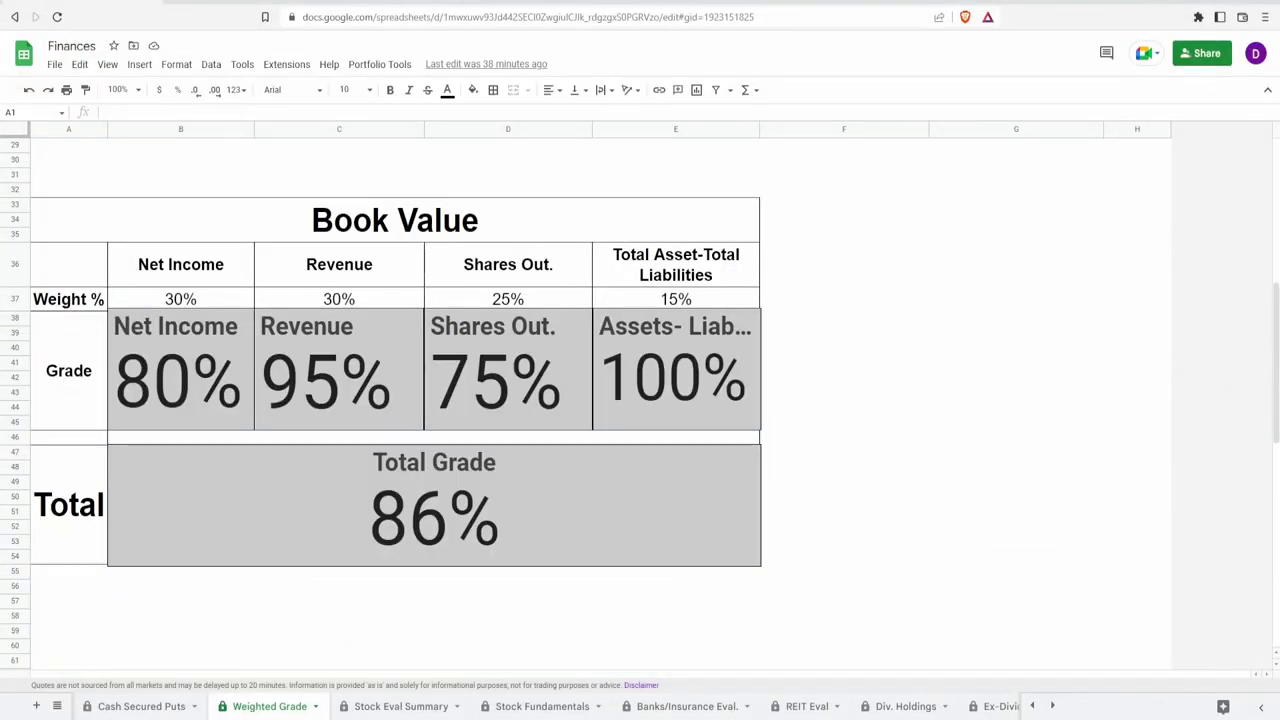
- Review the Book Value grades for net income, revenue, shares outstanding and assets minus liabilities on the Weighted Grade sheet
click(172, 358)
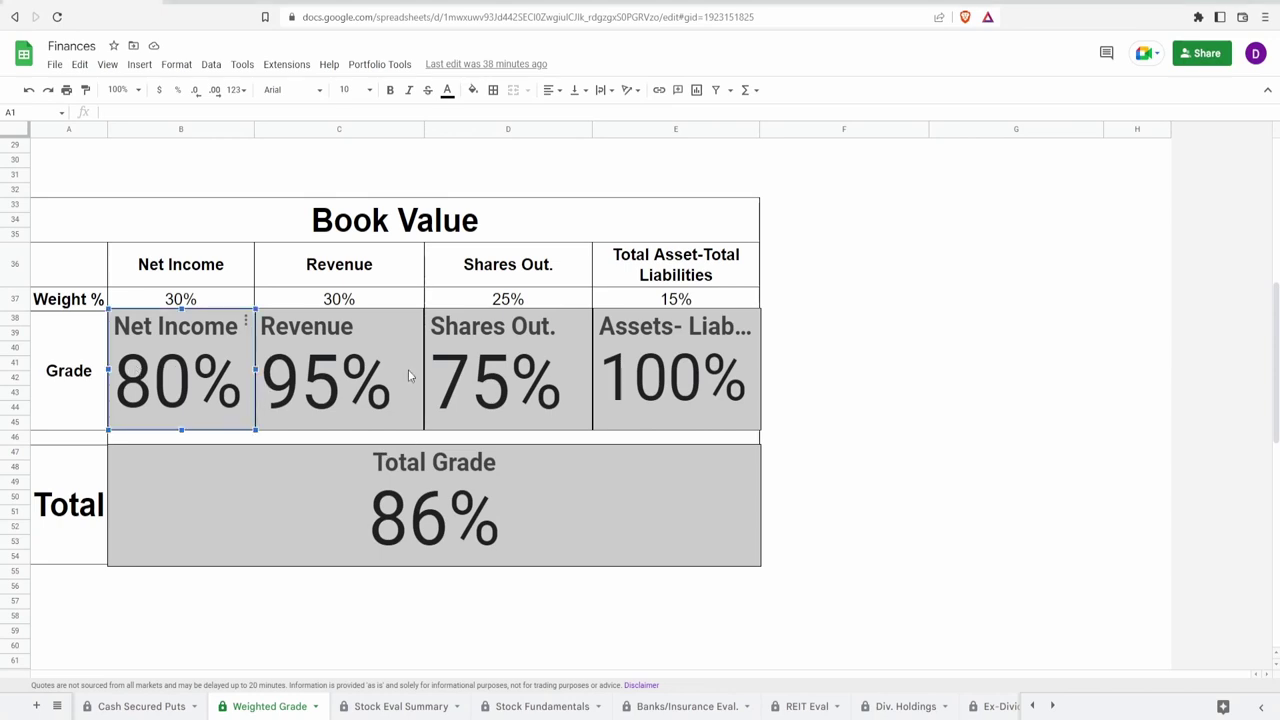
click(325, 341)
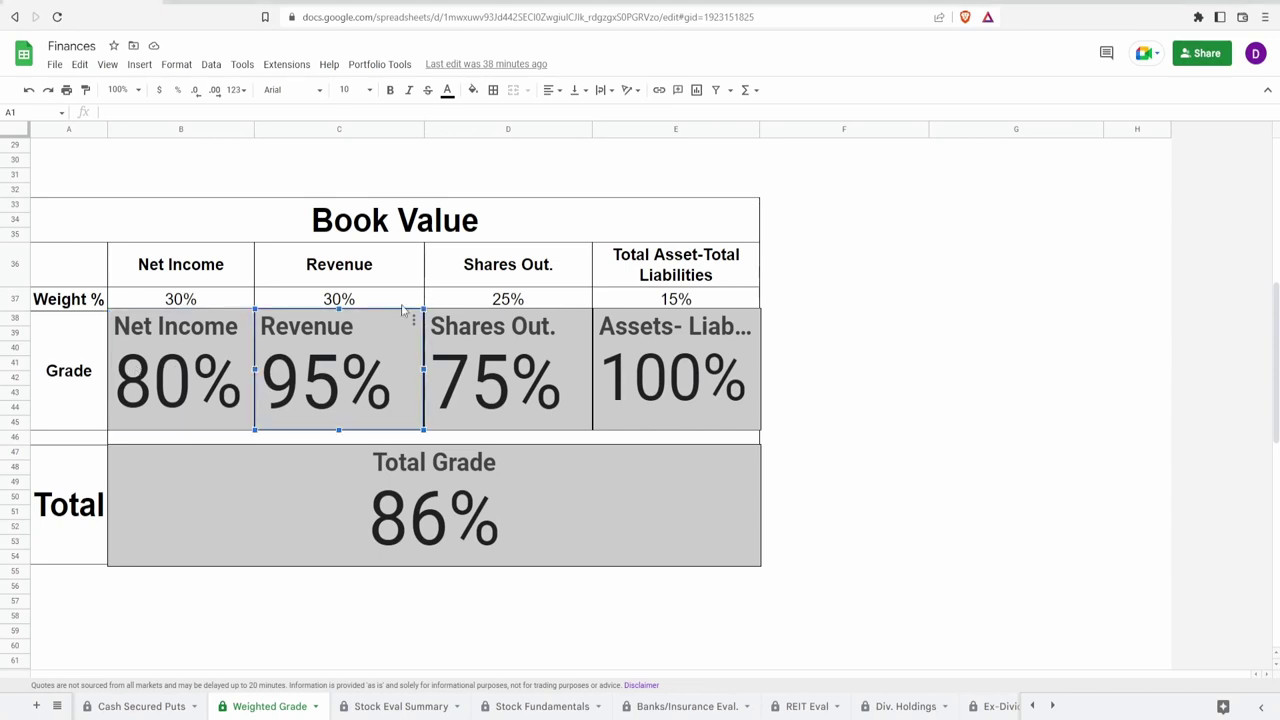
click(545, 400)
click(634, 392)
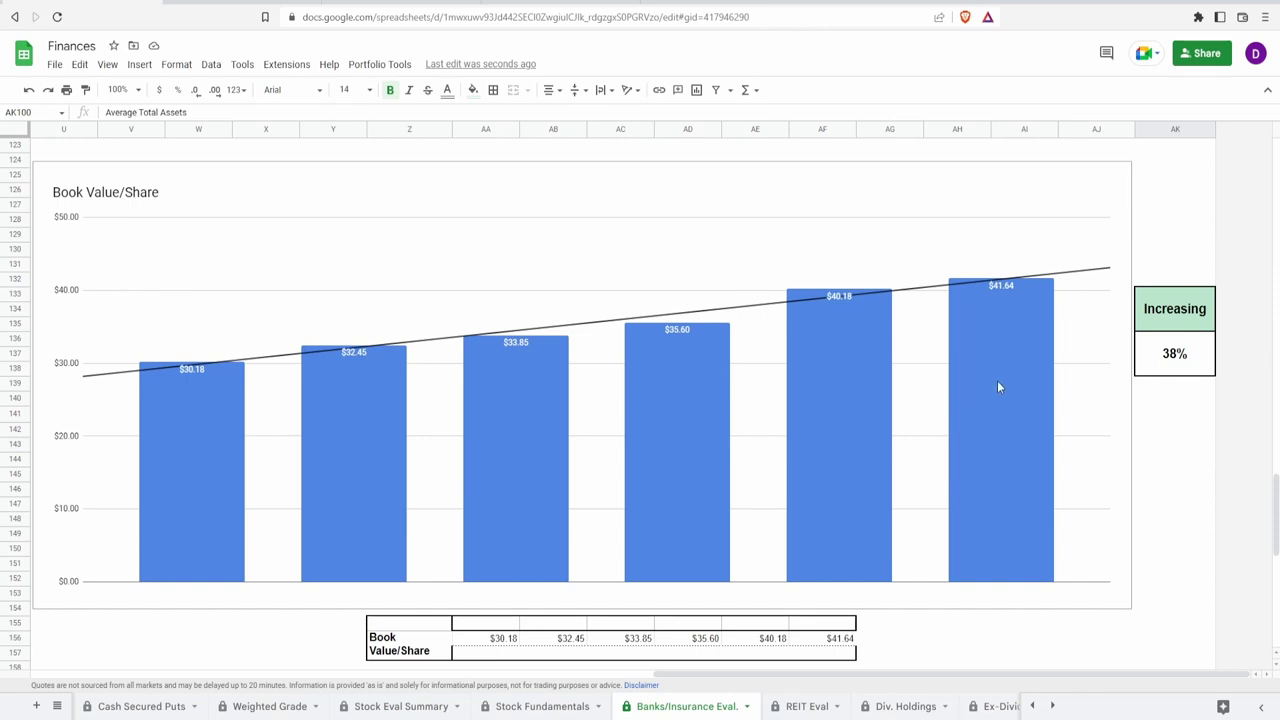
- Review the Book Value/Share and Tangible Book Value/Share charts on the Banks/Insurance Eval. sheet, including each one's five-year change
click(981, 440)
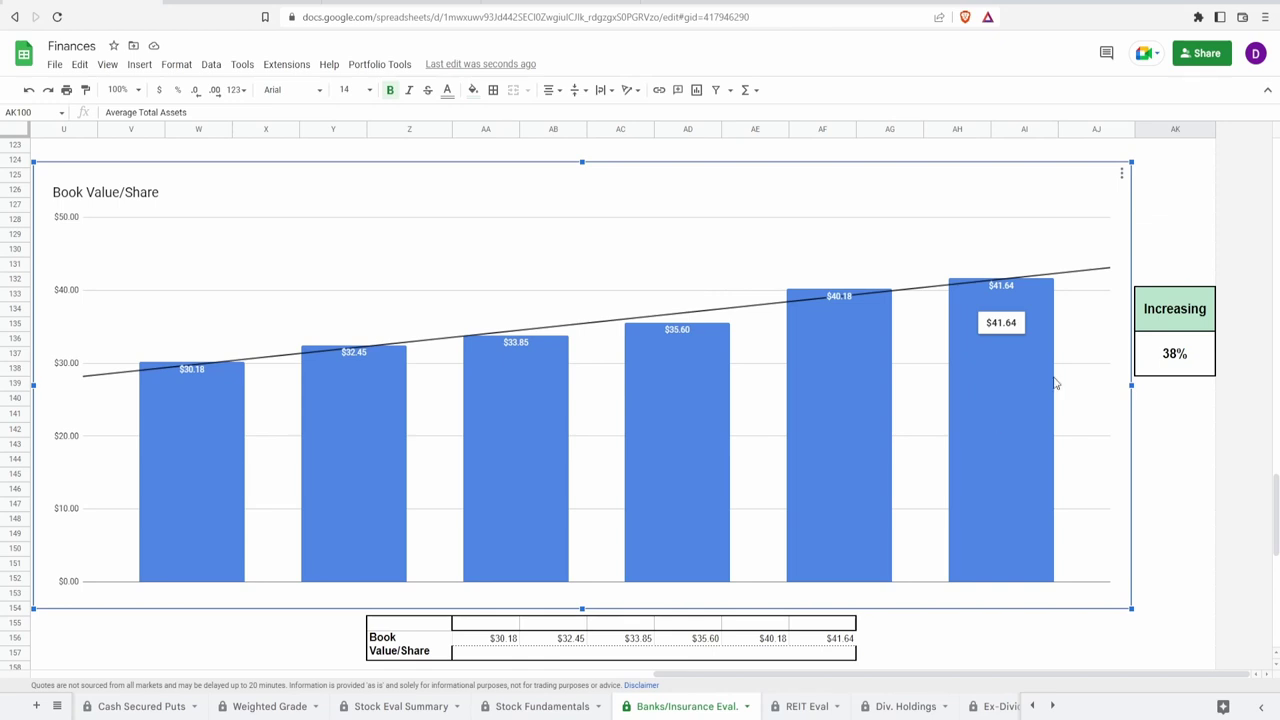
click(1163, 358)
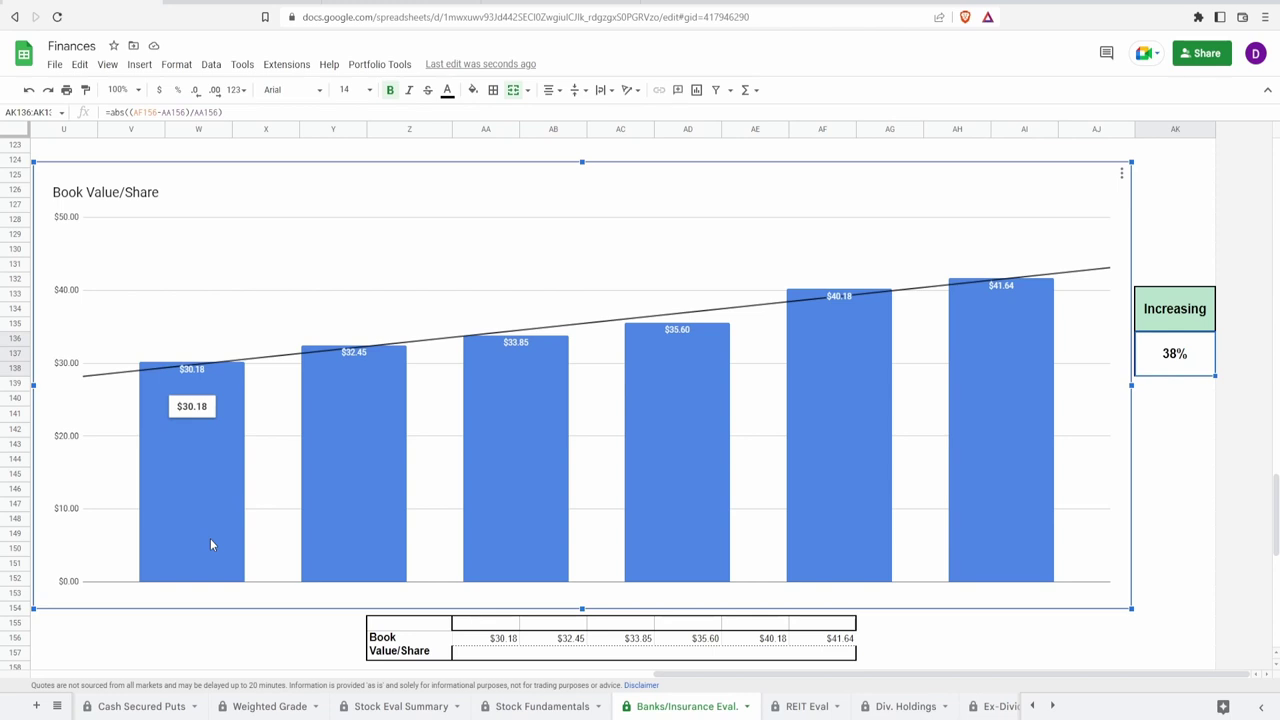
scroll(405, 425, down, 4)
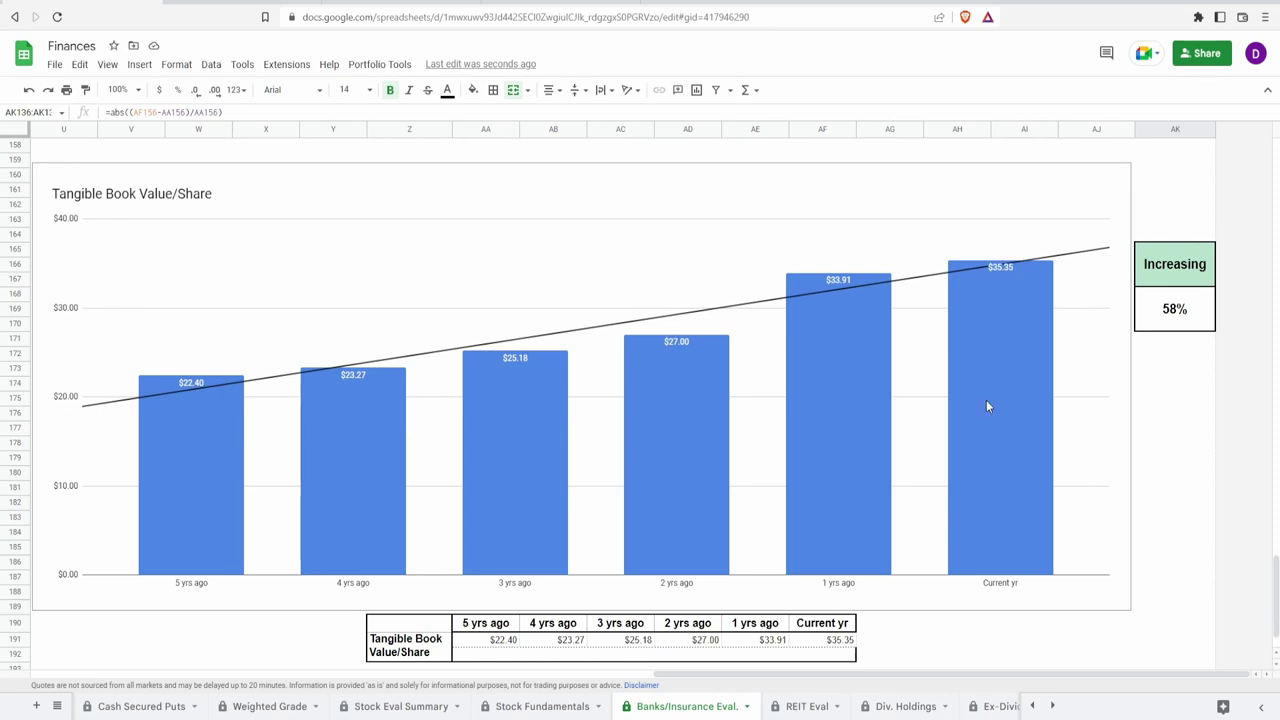
click(990, 478)
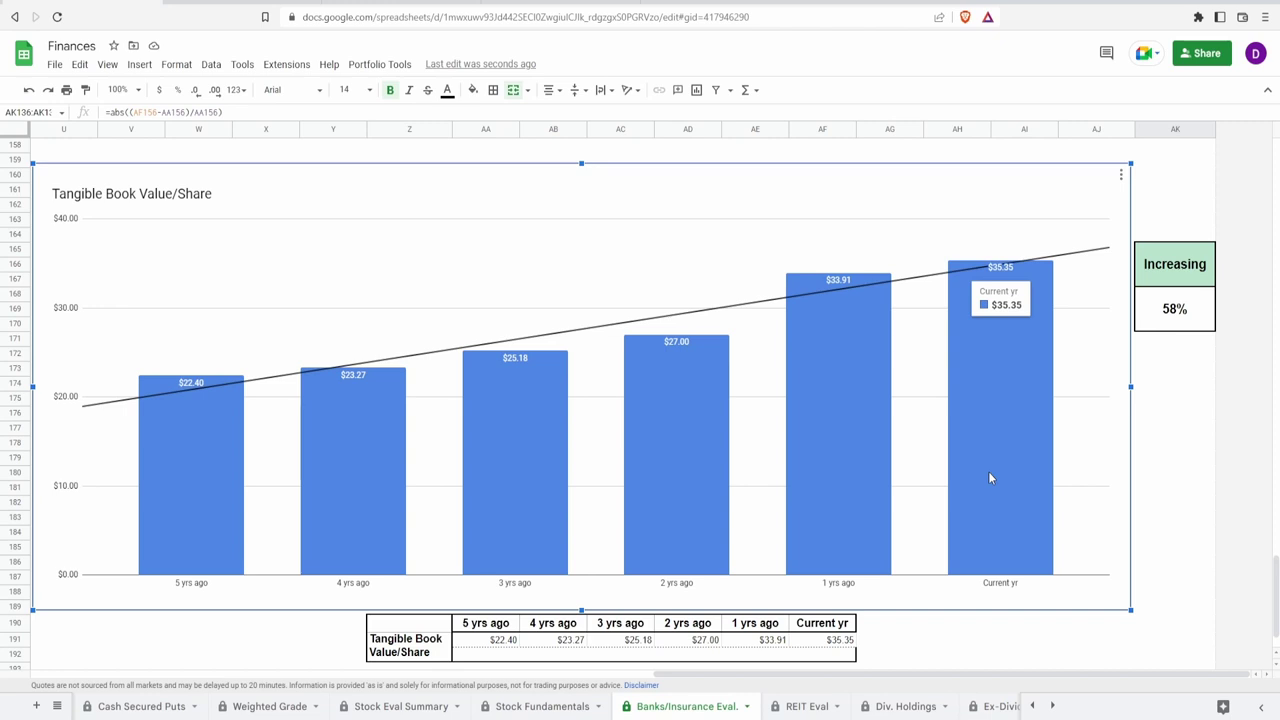
click(1180, 318)
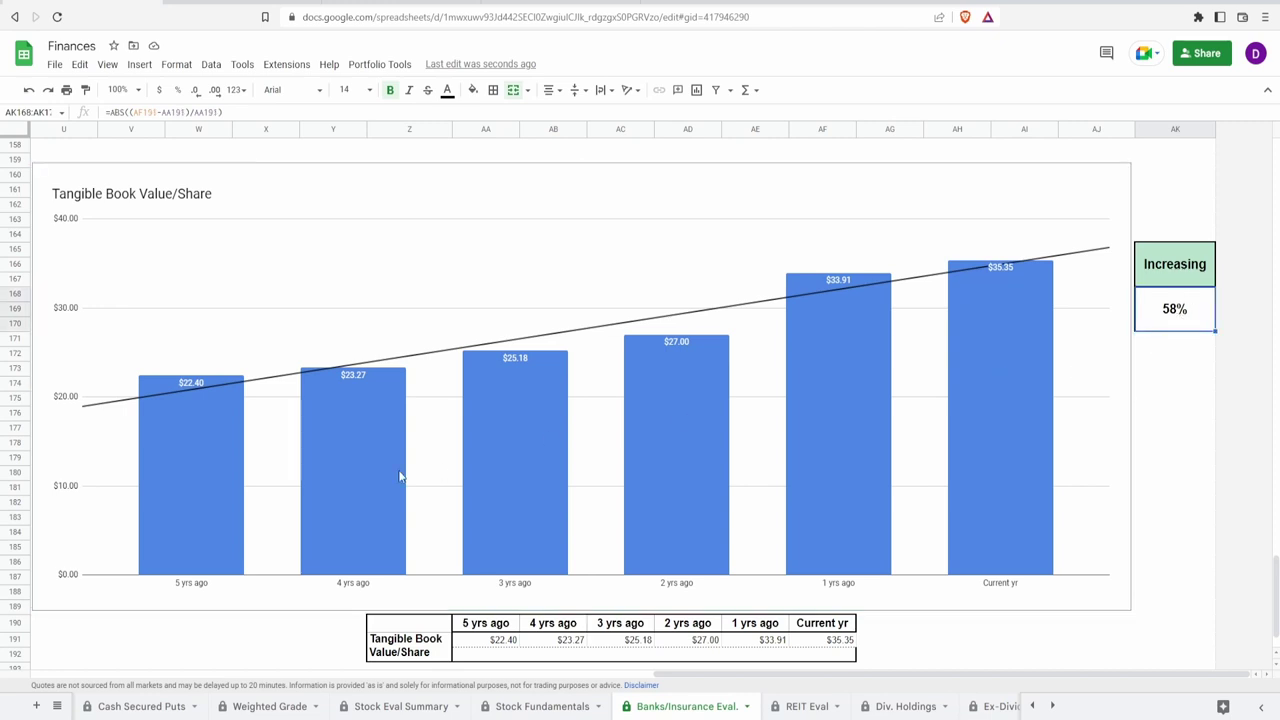
click(210, 497)
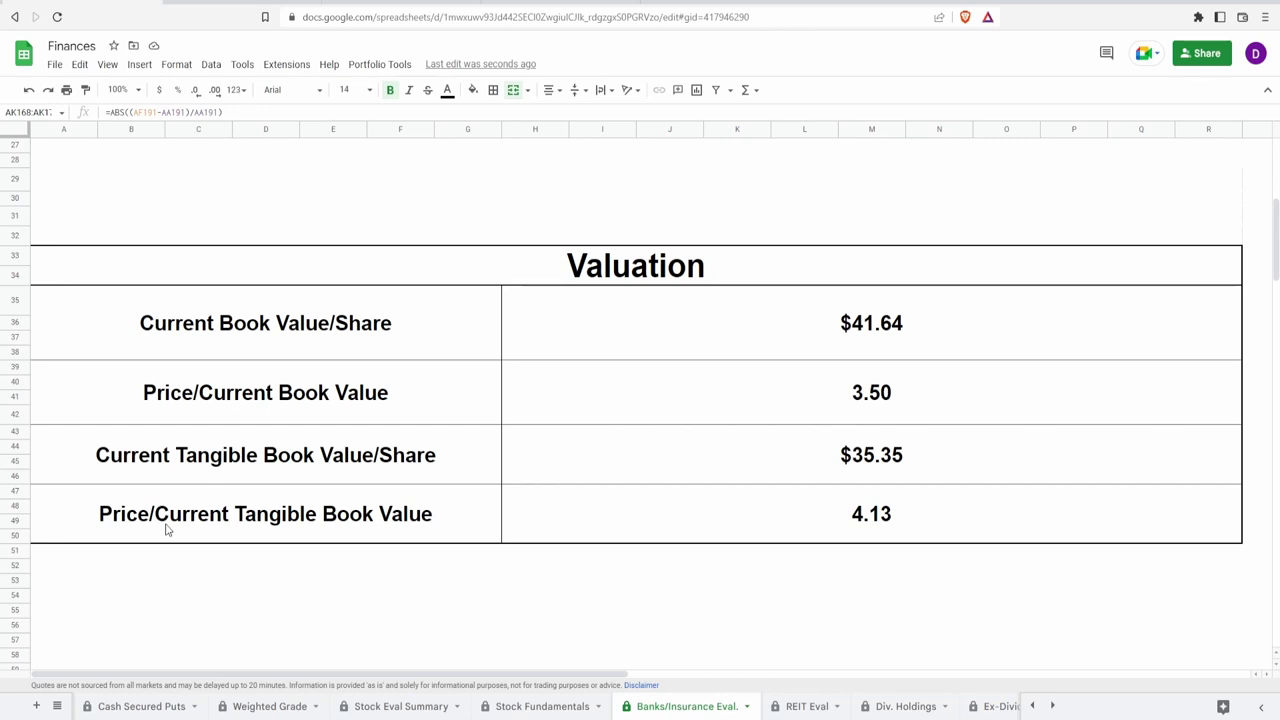
- Examine AWK's price to current book value and price to tangible book value in the Valuation table, and compare with the share price
click(697, 399)
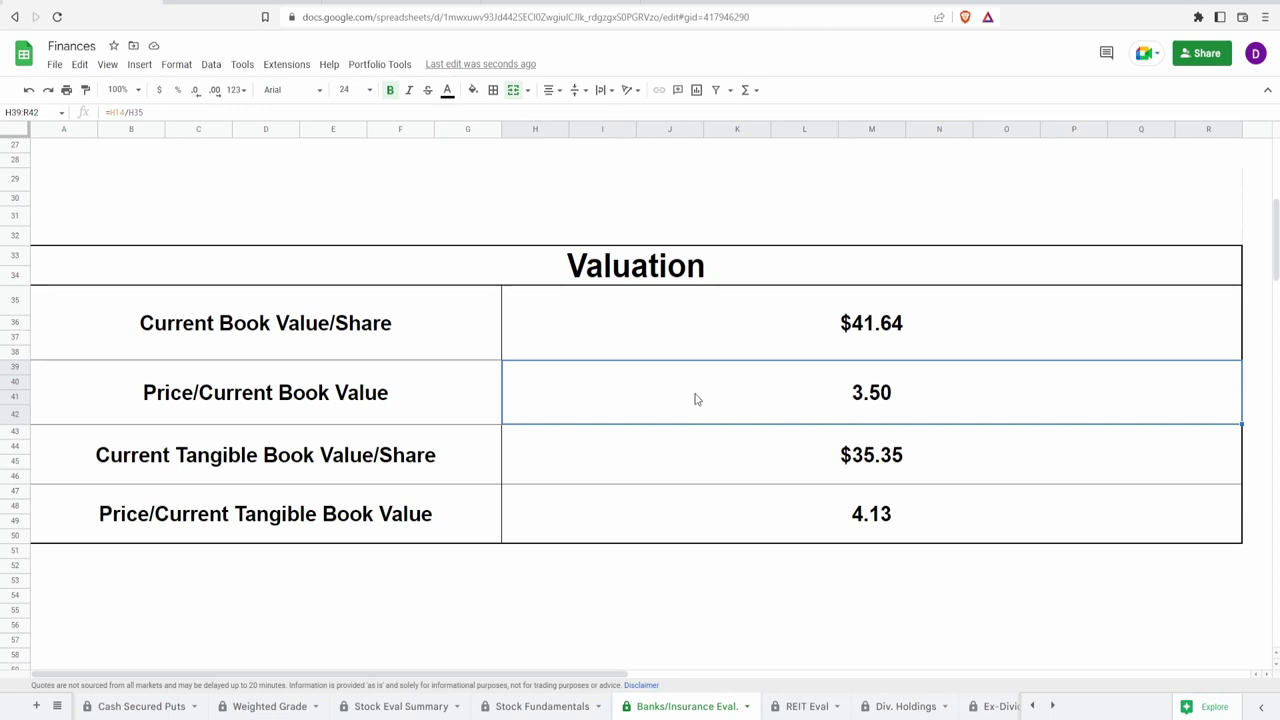
click(756, 528)
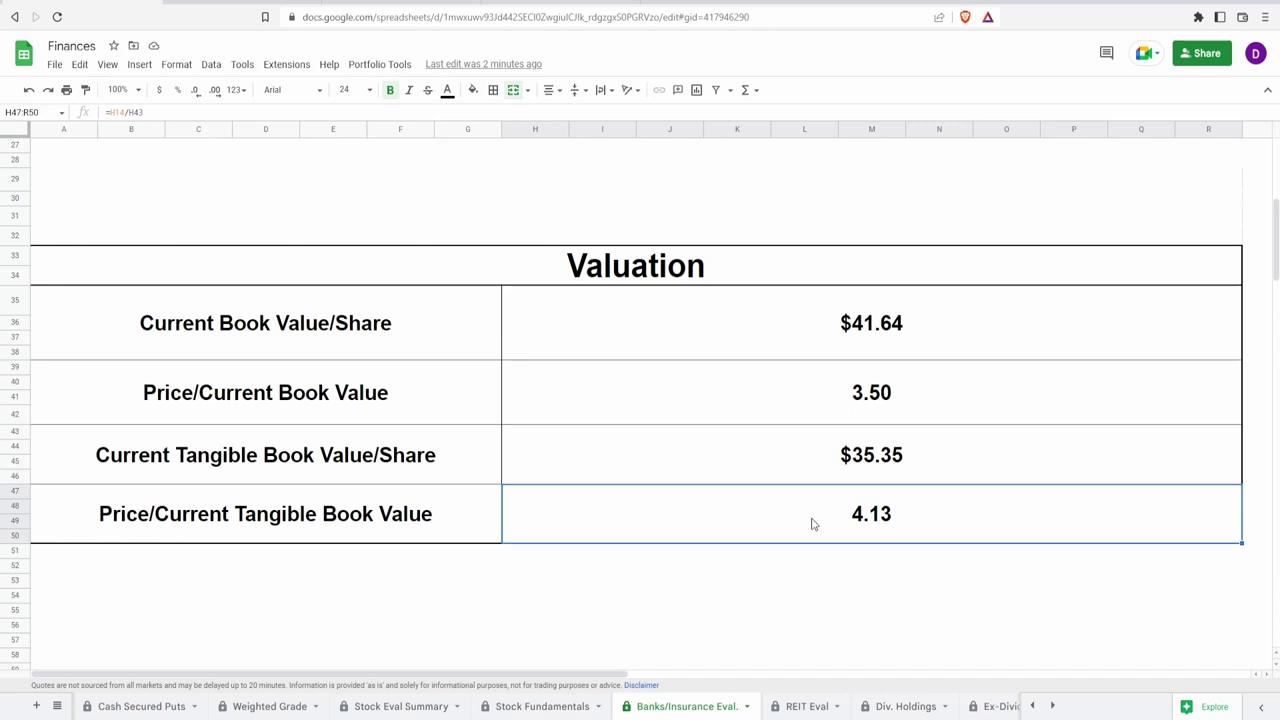
scroll(811, 523, up, 5)
click(868, 380)
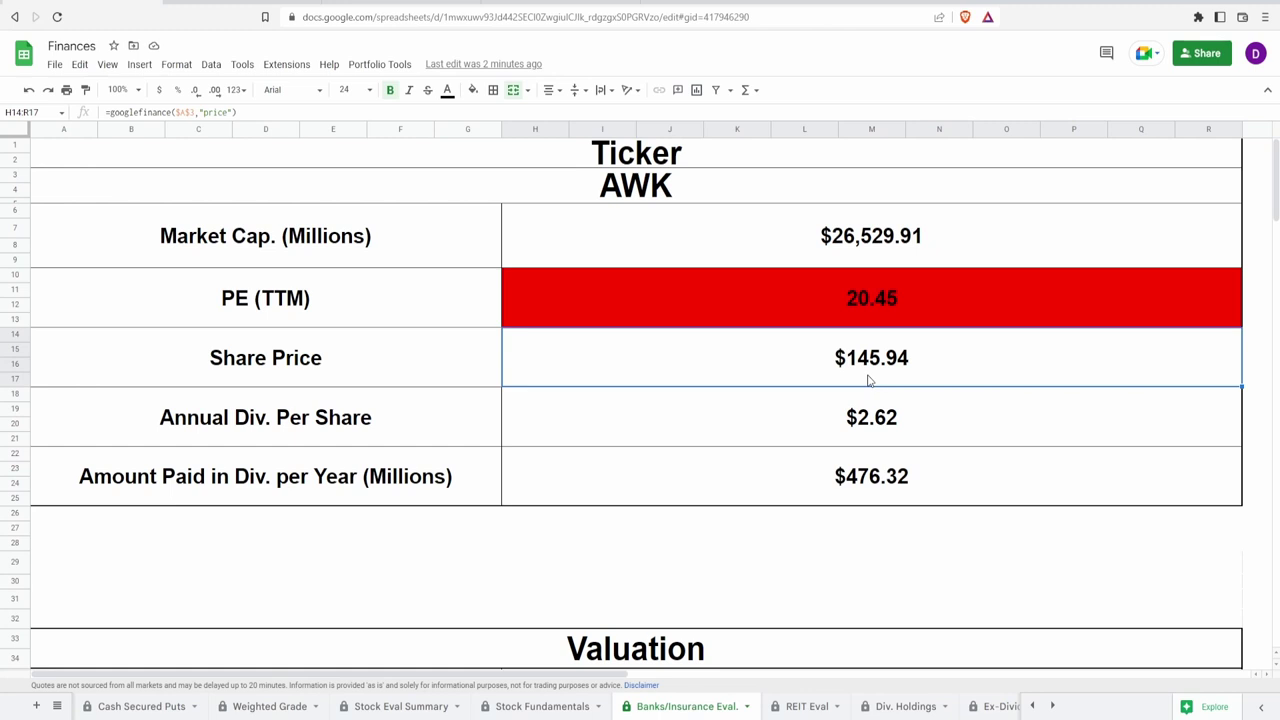
scroll(868, 380, down, 5)
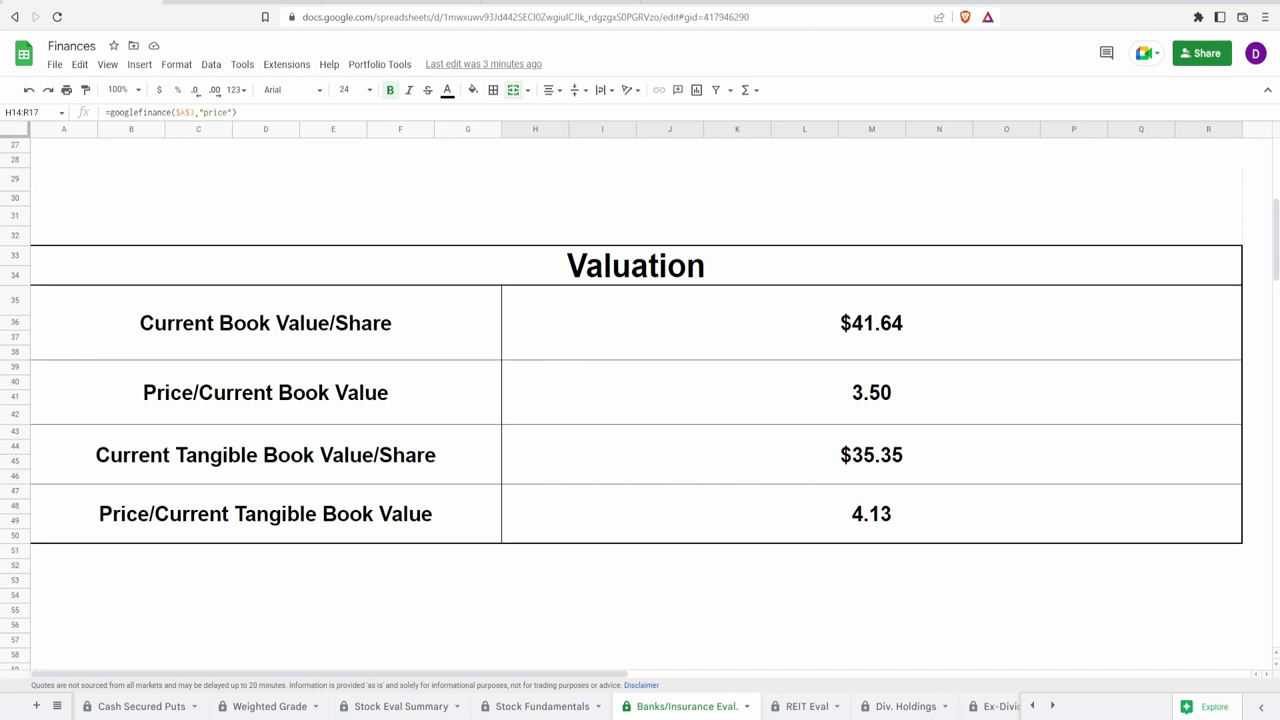
- Find the AWK row on the Div. Holdings sheet and review its amount invested, dividend figures and capital gain/loss
click(414, 706)
click(810, 706)
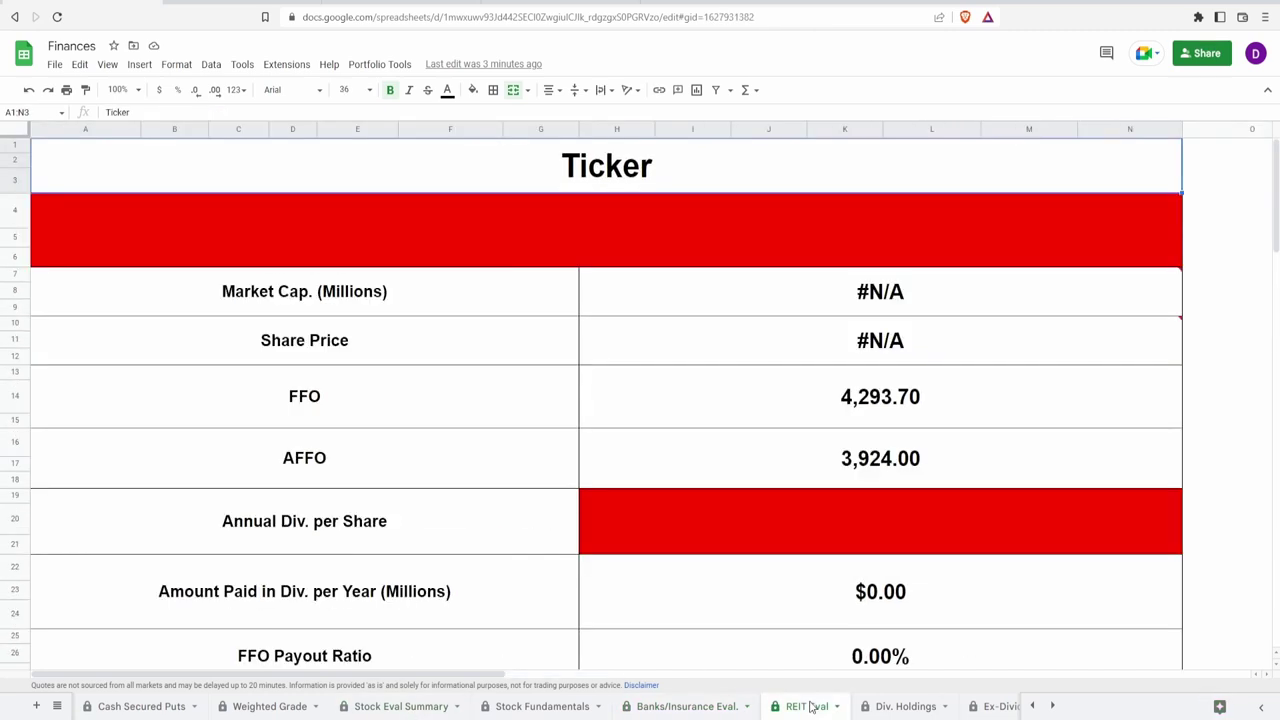
click(900, 708)
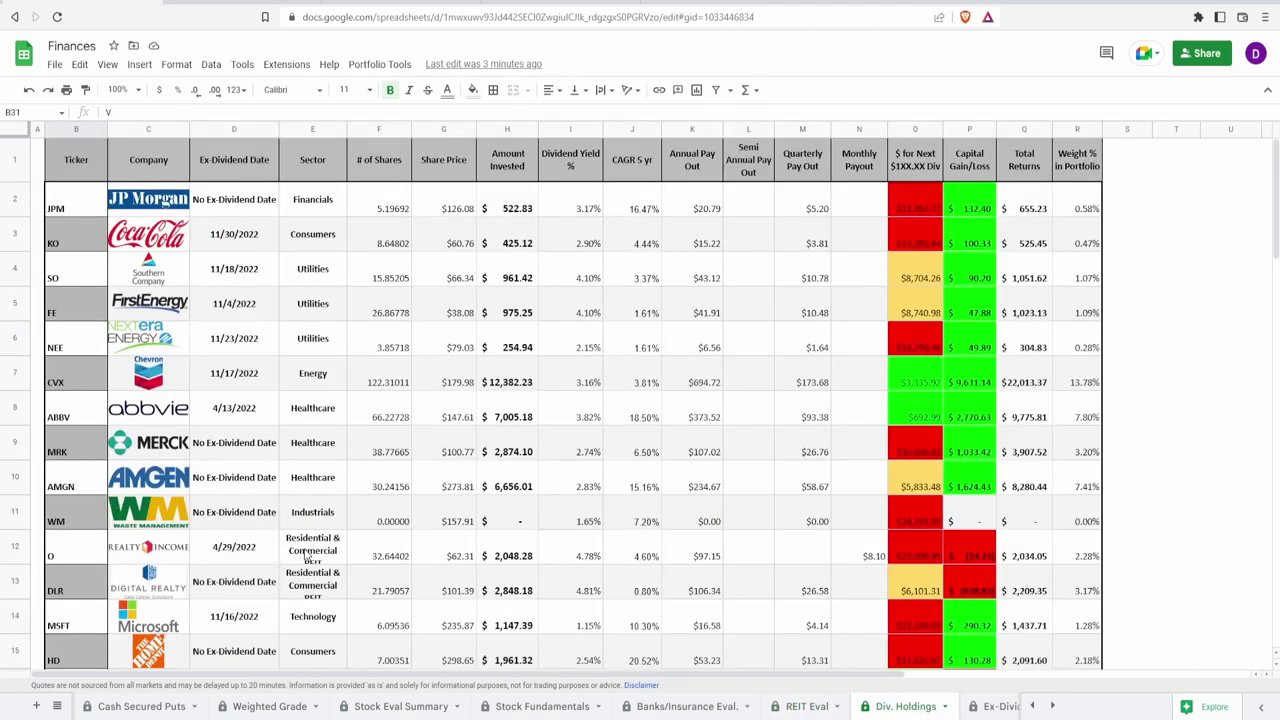
scroll(308, 550, down, 10)
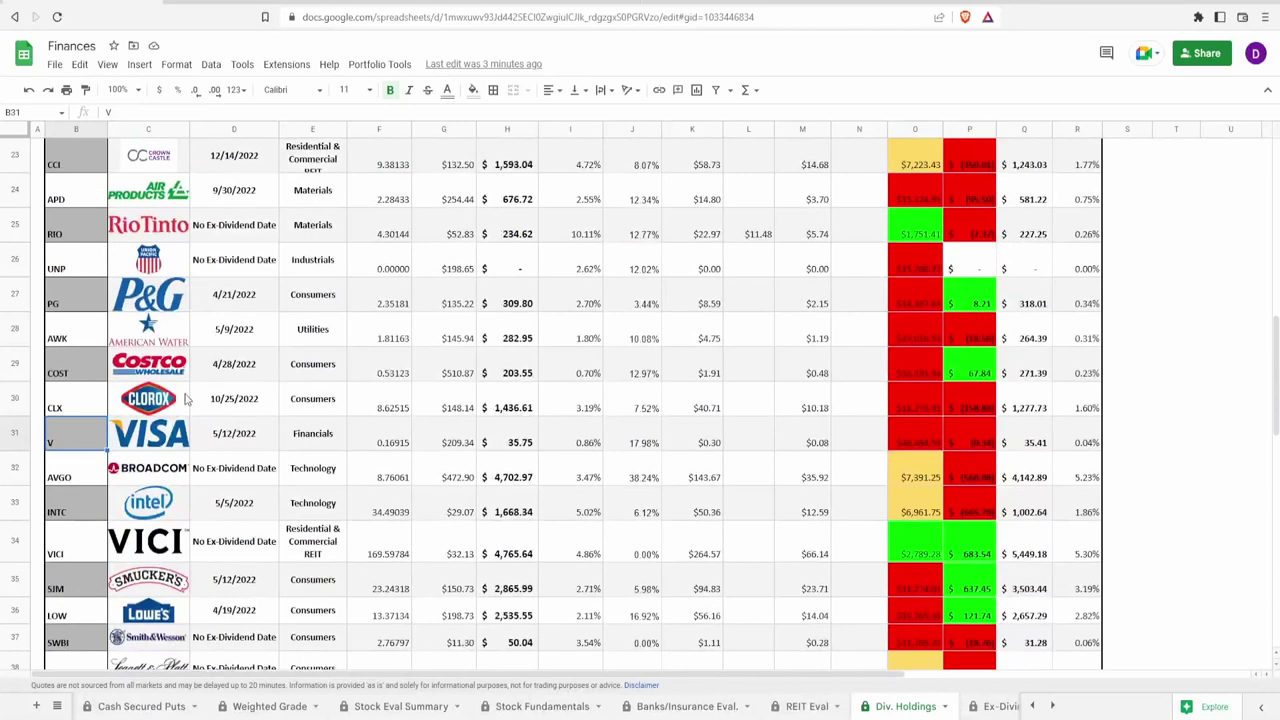
drag(78, 336, 1068, 340)
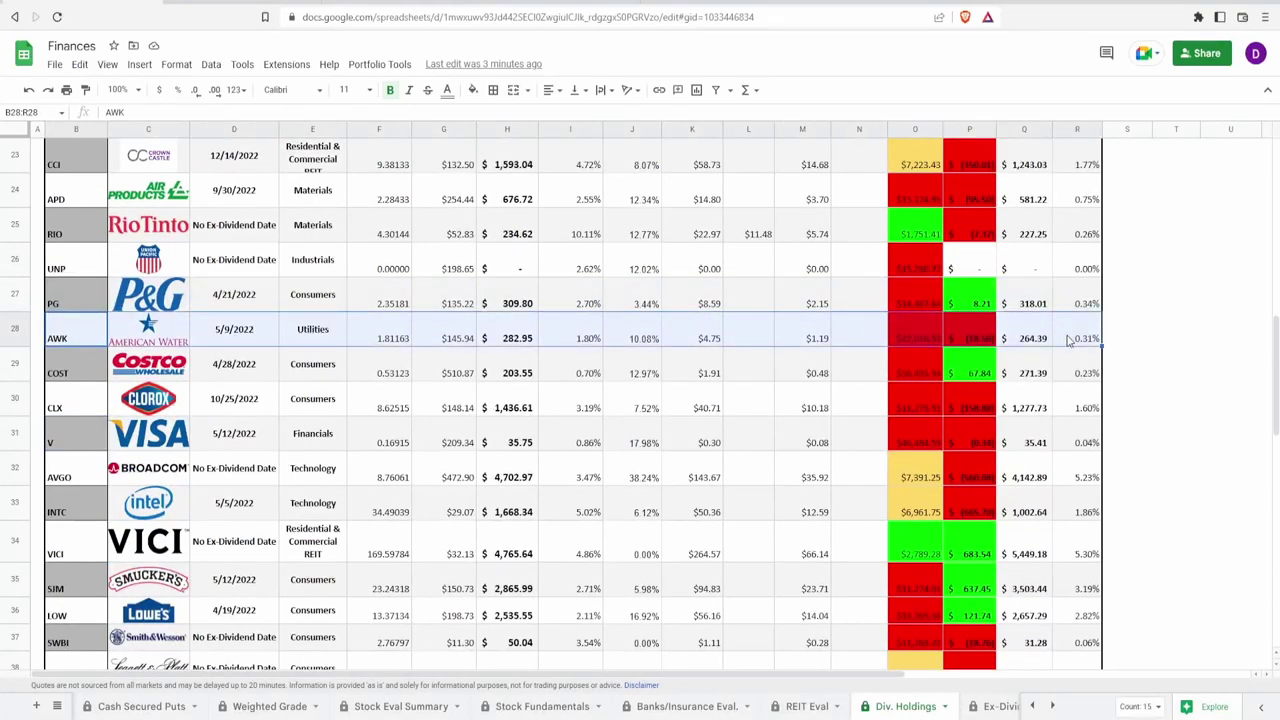
click(520, 336)
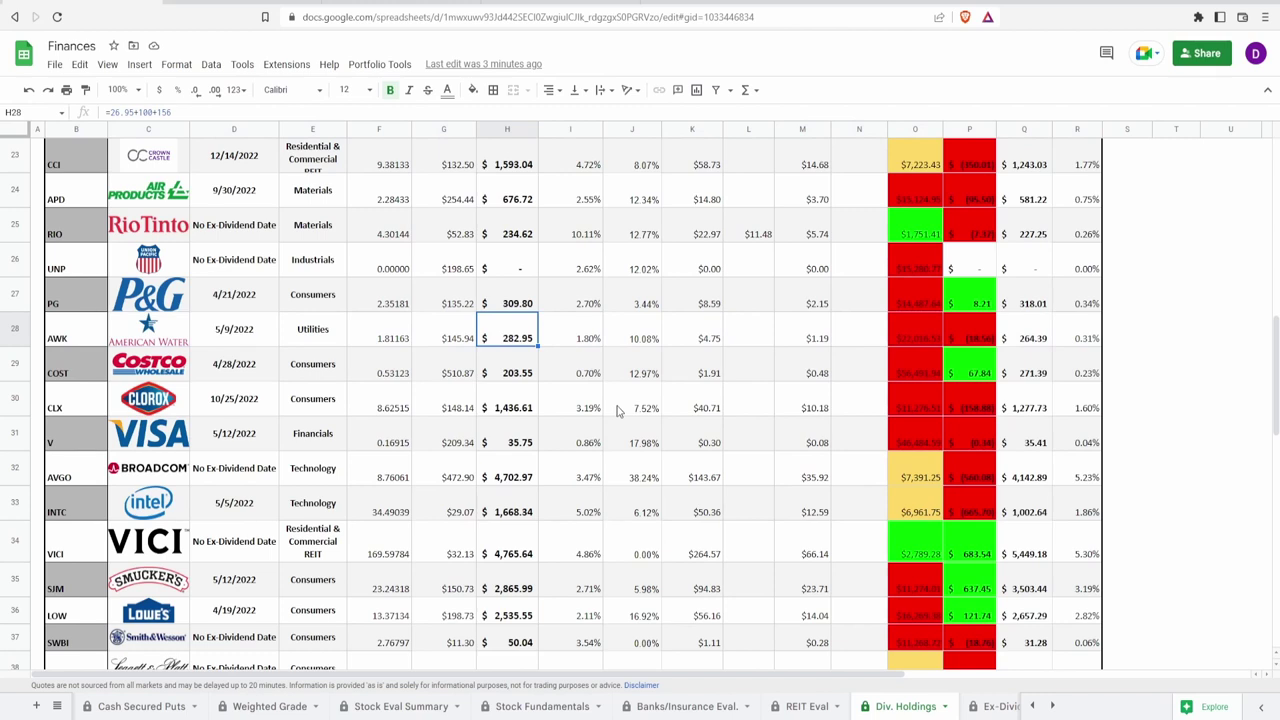
drag(986, 337, 346, 338)
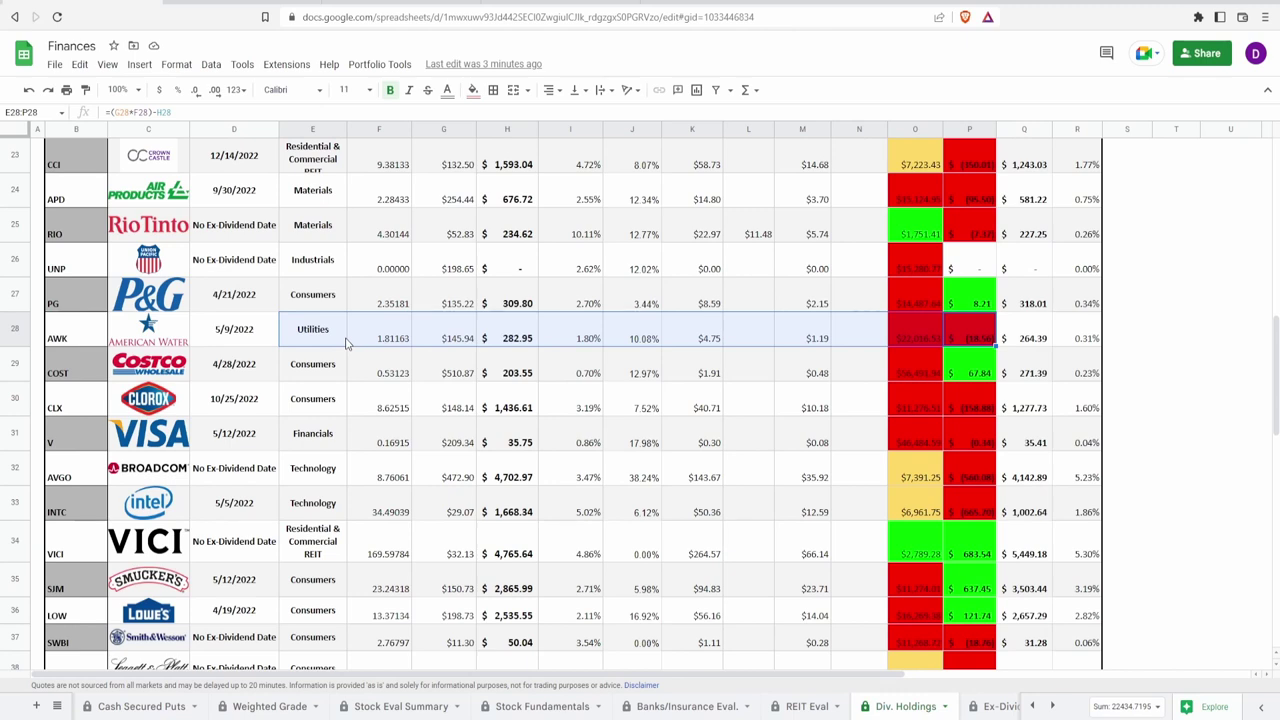
- Examine the Dividends at Current Price table on the Stock Eval Summary sheet, from dividend per share and share count to annual, quarterly and monthly dividends
key(ctrl+shift+Page_Up)
key(ctrl+shift+Page_Up)
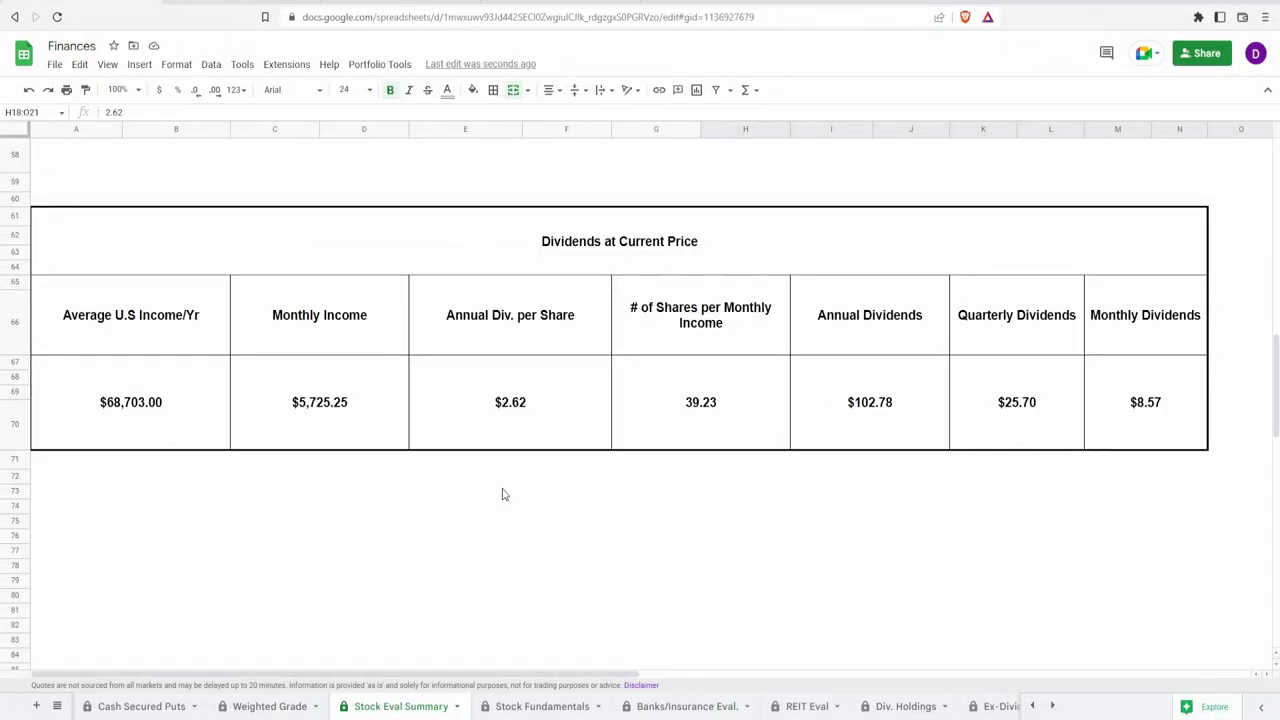
click(838, 405)
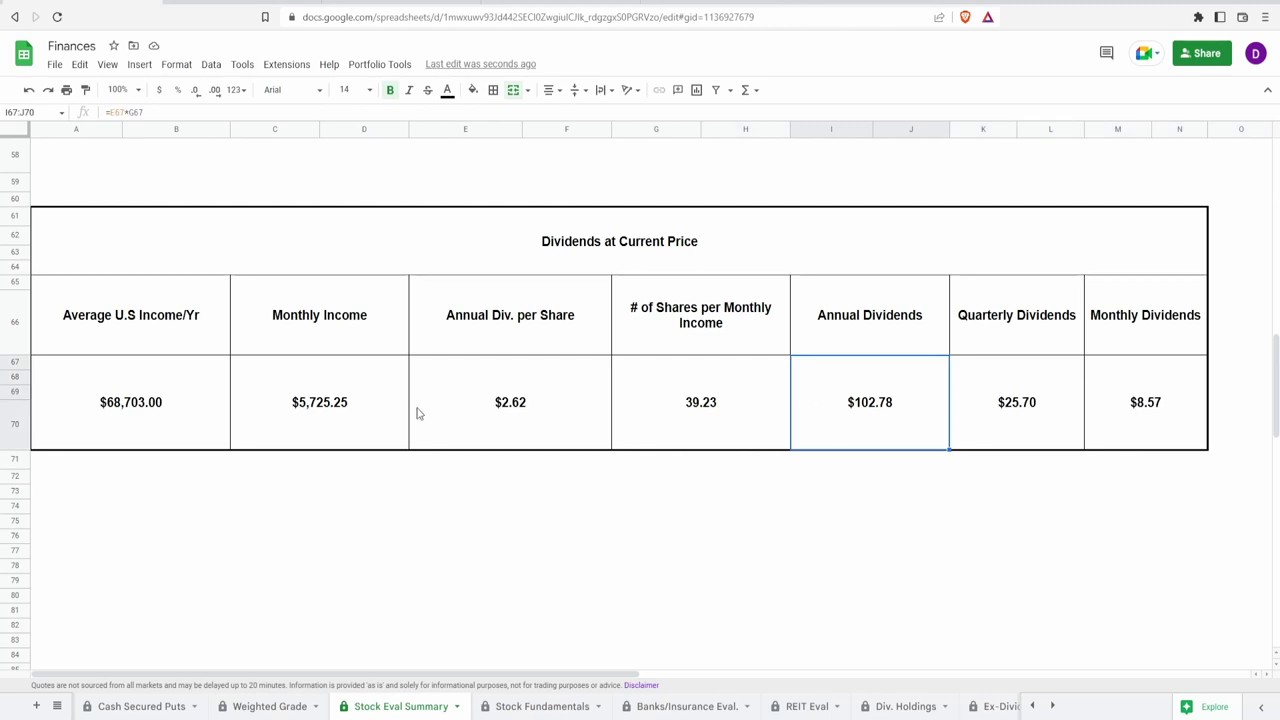
click(456, 411)
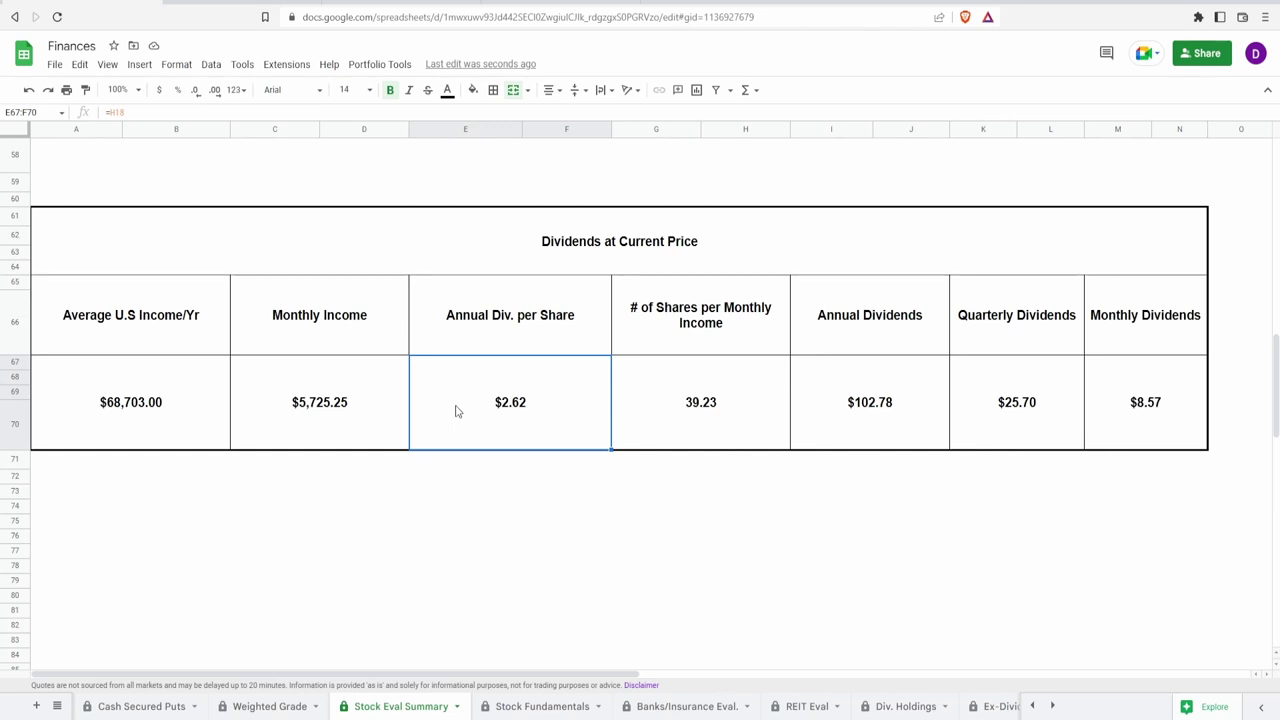
click(695, 446)
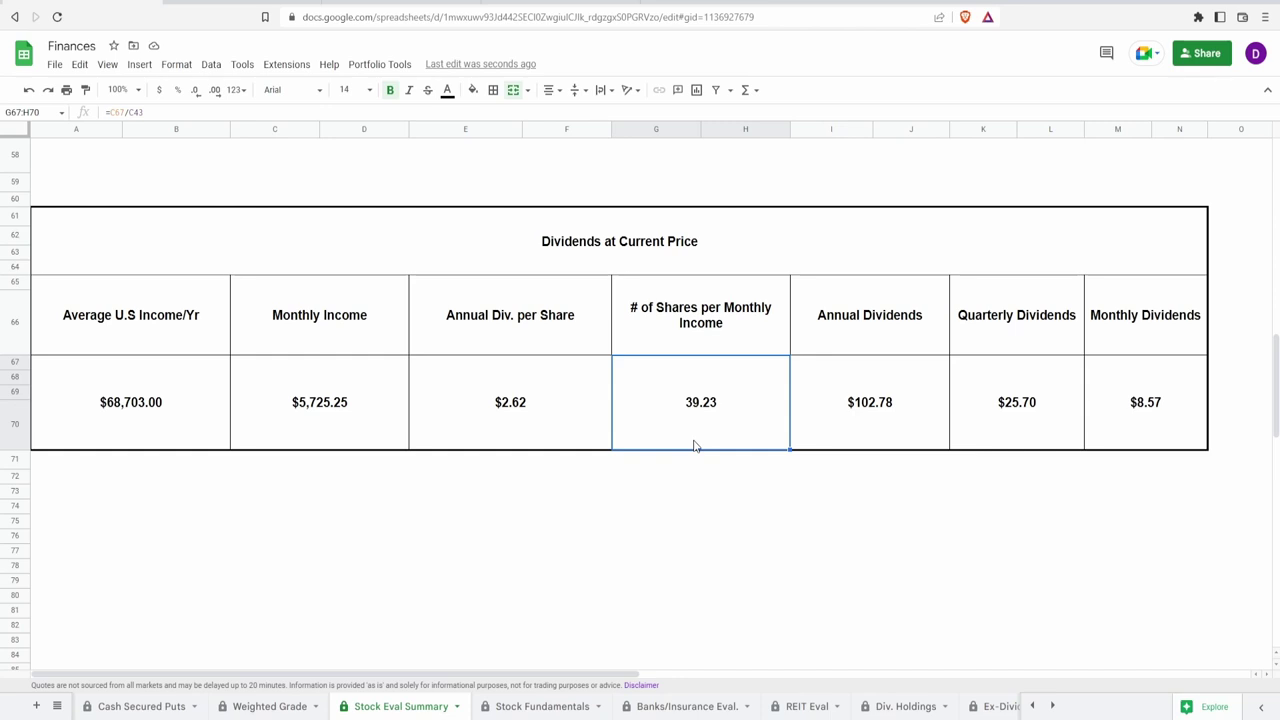
click(820, 423)
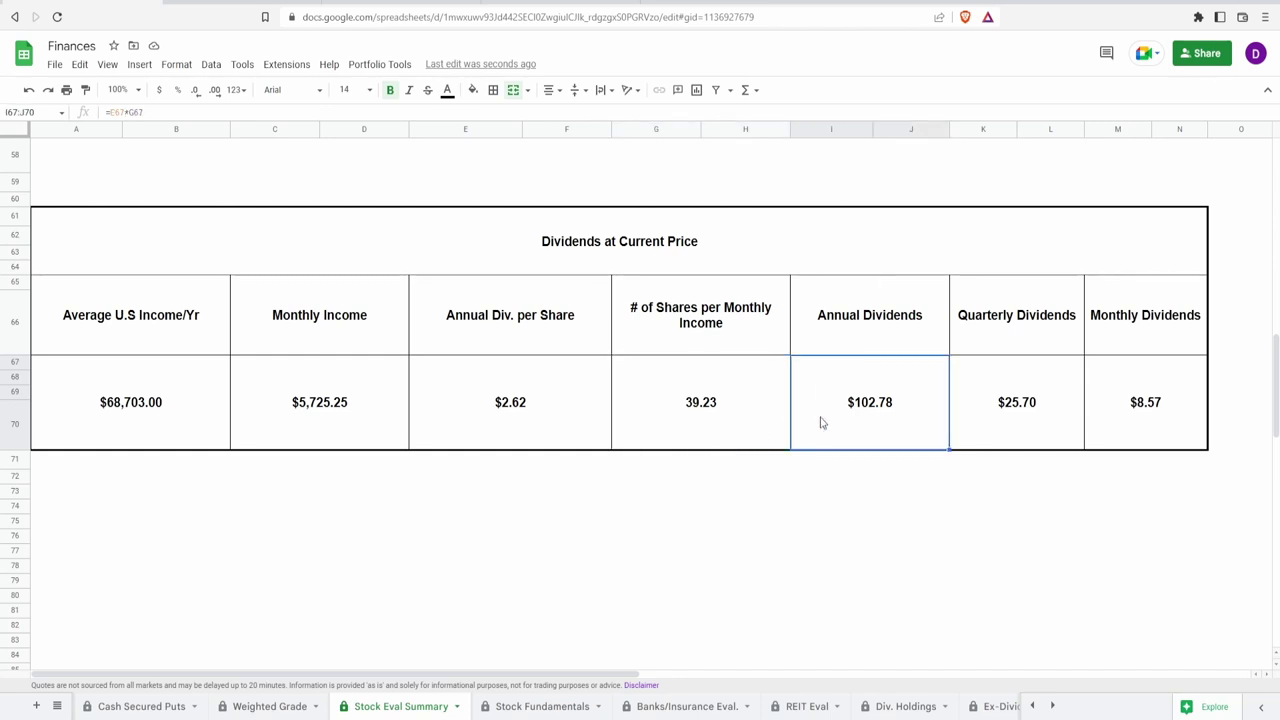
click(1039, 414)
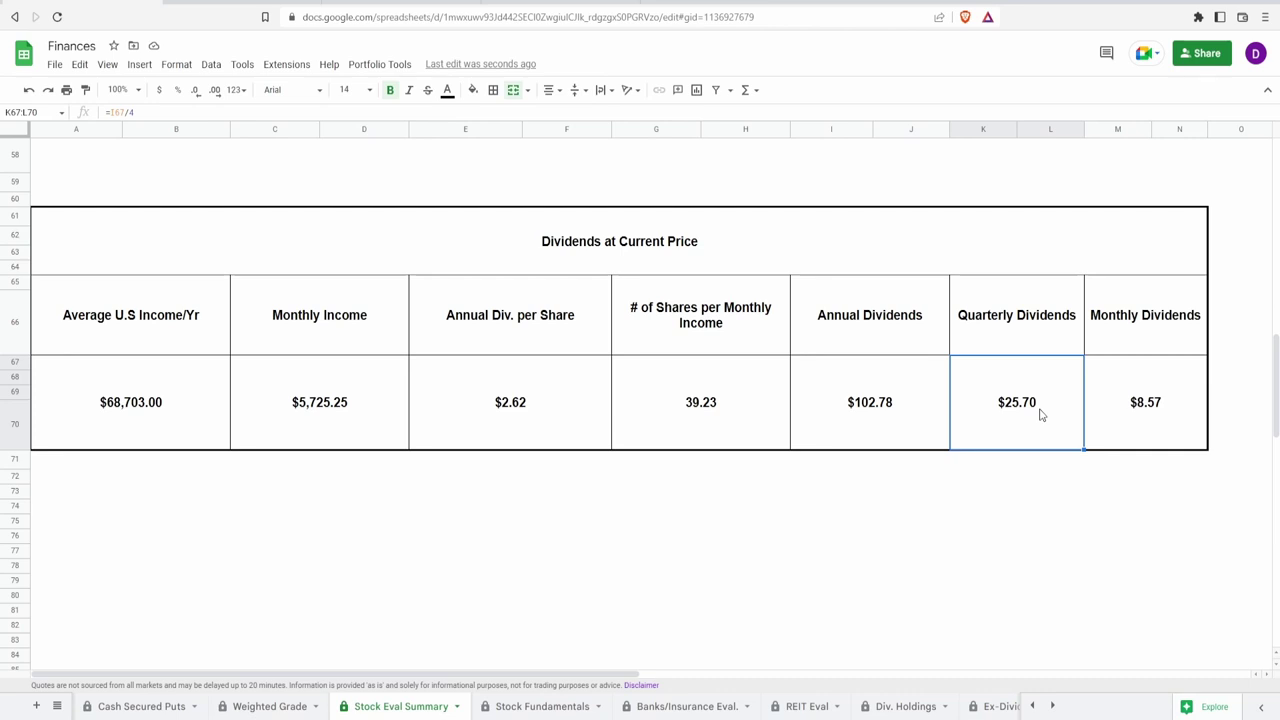
click(1111, 386)
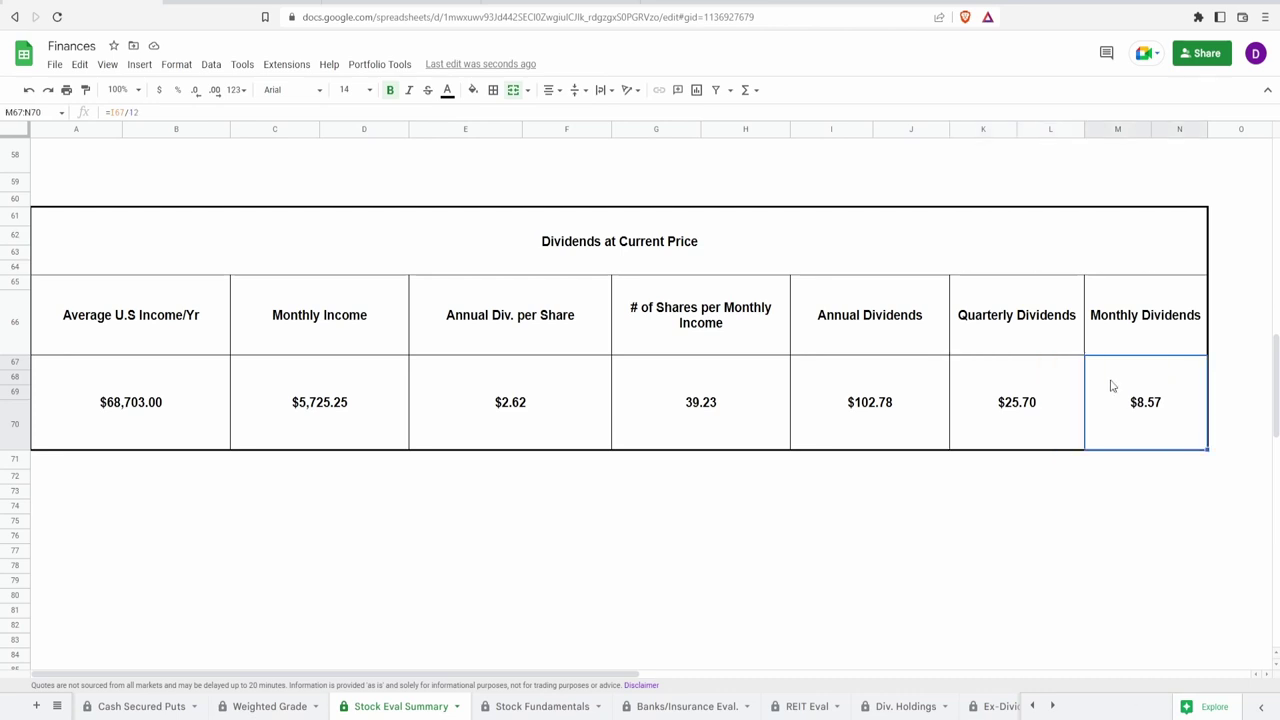